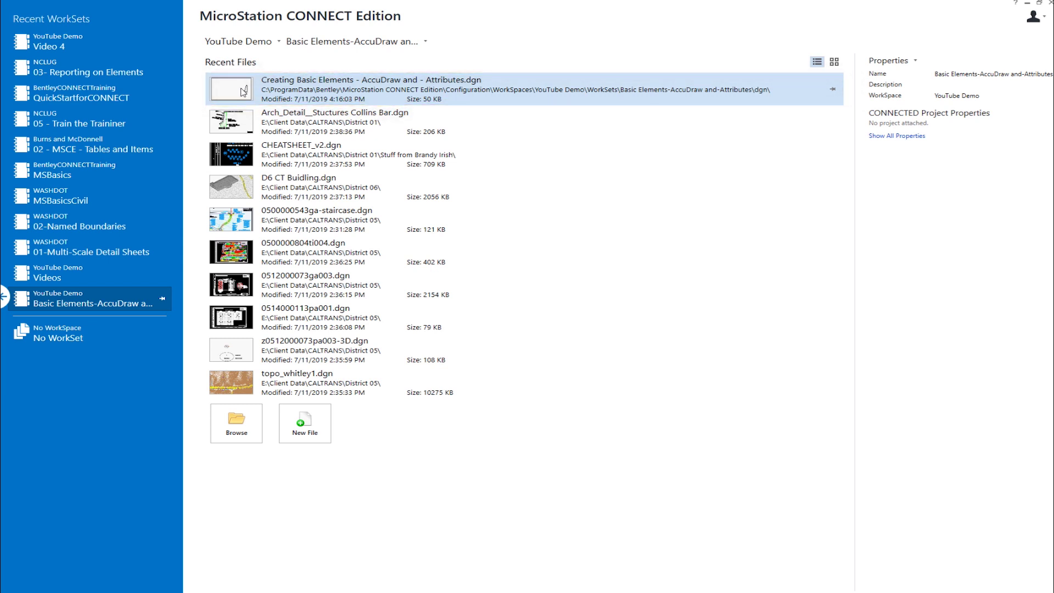
# Step: Open the recent file Creating Basic Elements - AccuDraw and - Attributes.dgn
pyautogui.click(245, 92)
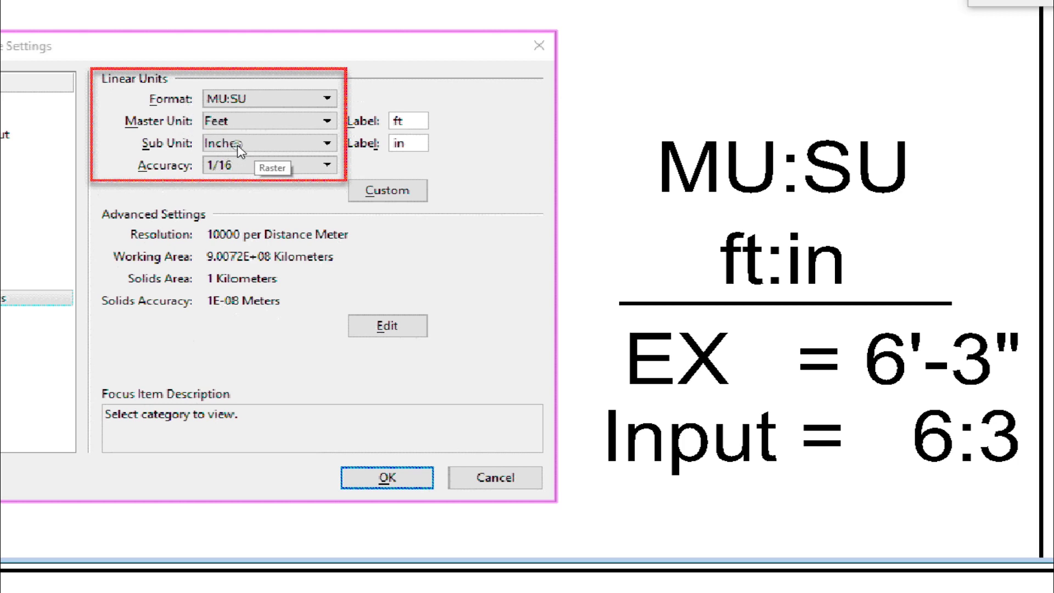
pyautogui.click(597, 196)
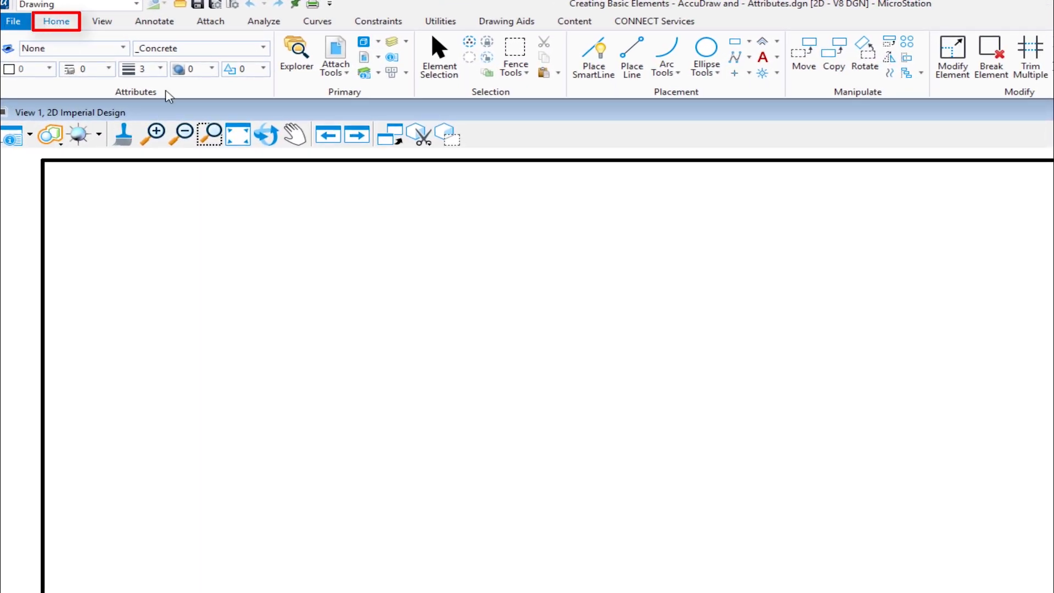
# Step: Start Place SmartLine with the segment type set to Lines and the vertex type set to Sharp
pyautogui.click(600, 67)
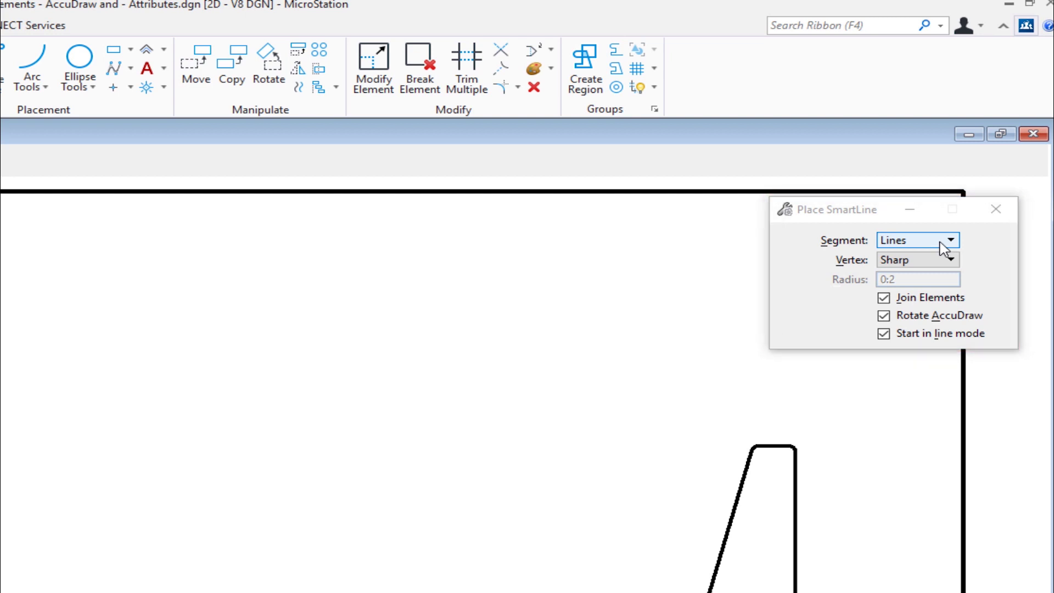
pyautogui.click(945, 248)
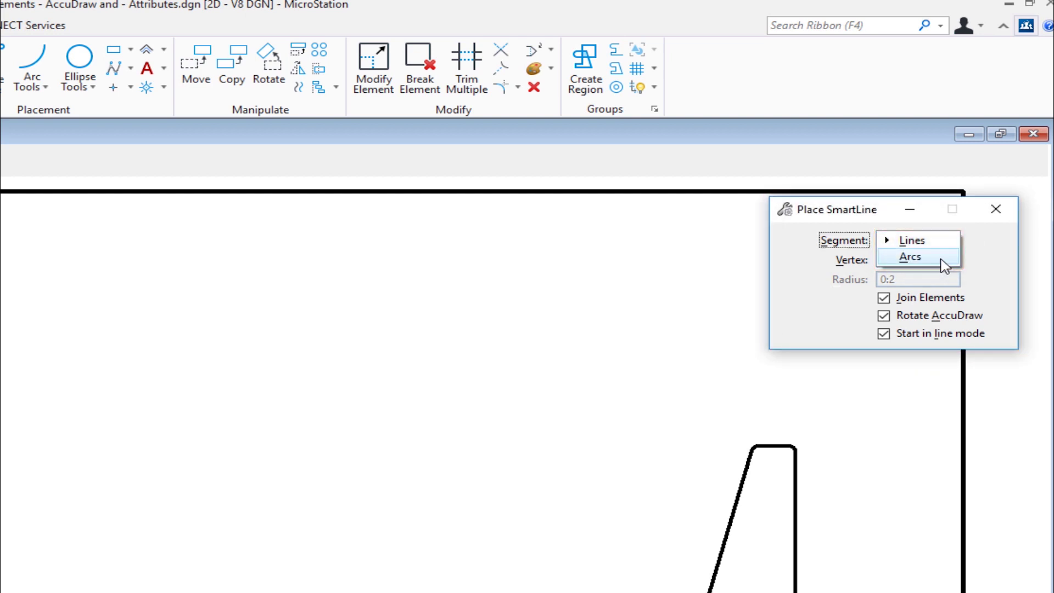
pyautogui.click(941, 243)
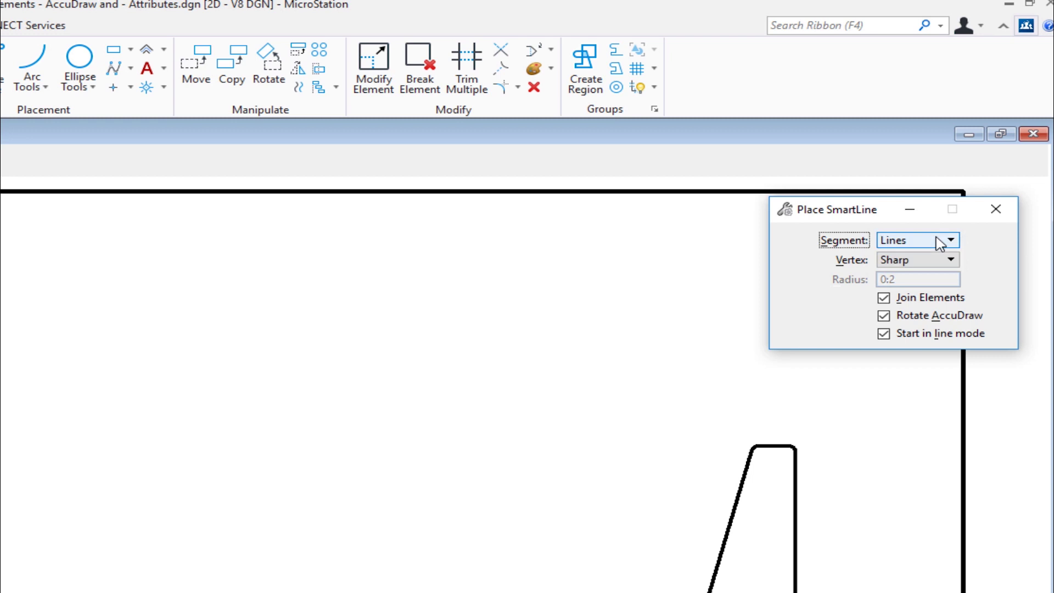
pyautogui.click(907, 267)
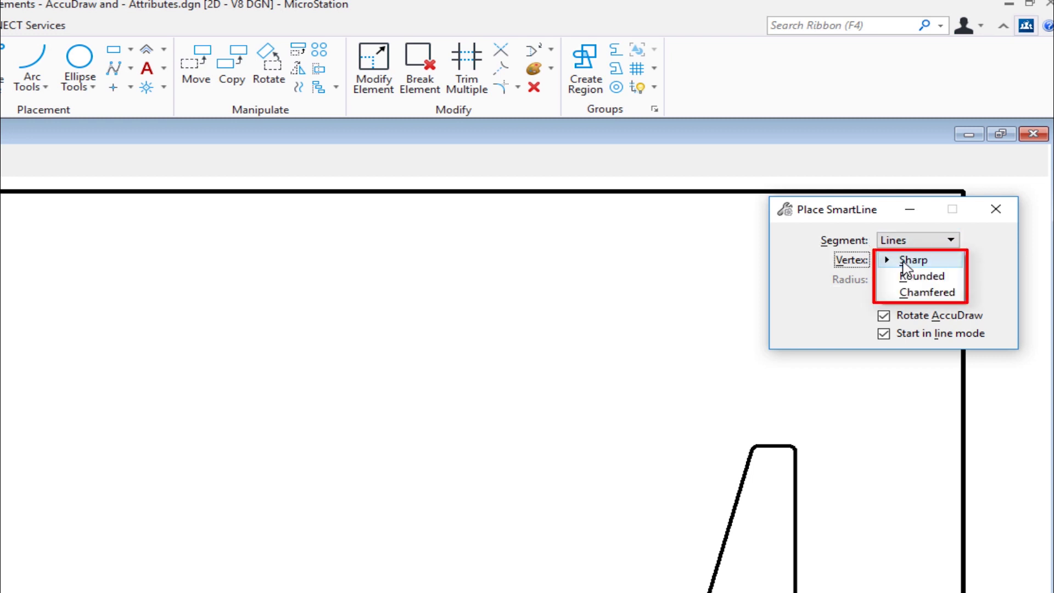
pyautogui.click(904, 261)
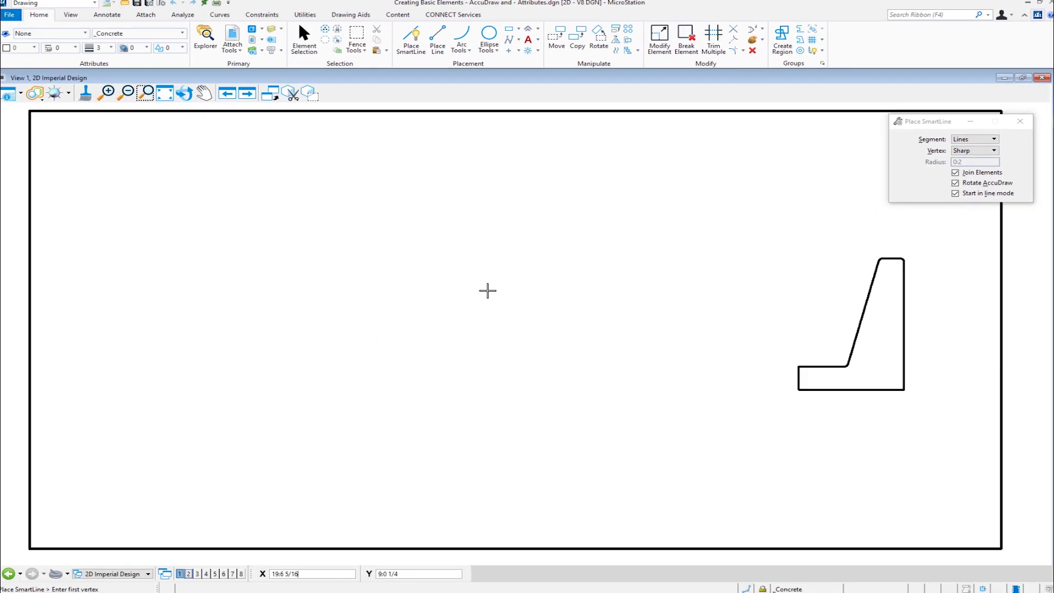
# Step: Place the first SmartLine vertex near the middle of the border and undock AccuDraw into a floating window
pyautogui.click(476, 295)
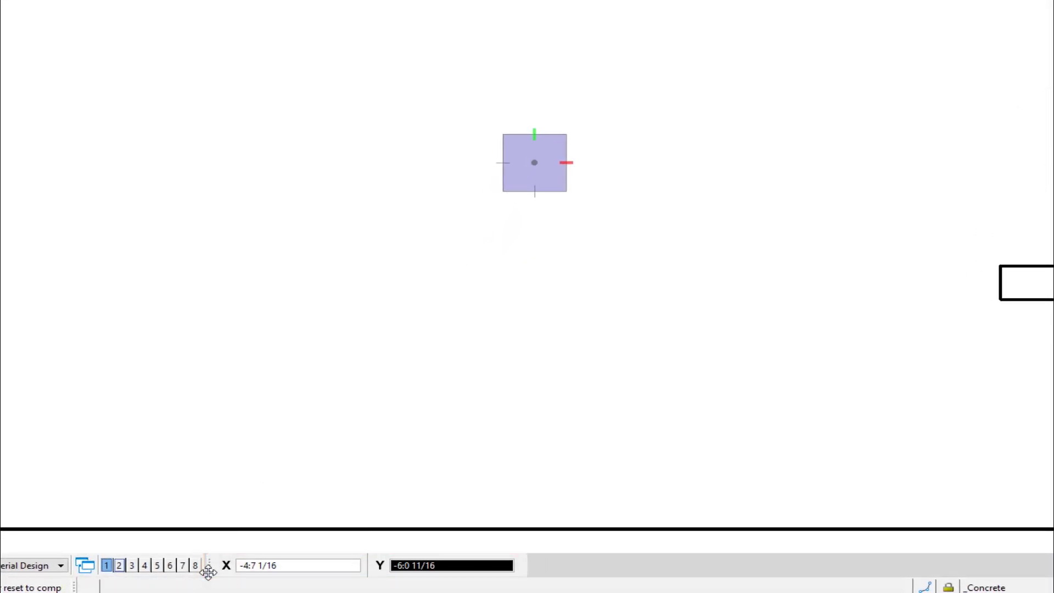
pyautogui.moveTo(208, 567); pyautogui.dragTo(414, 0)
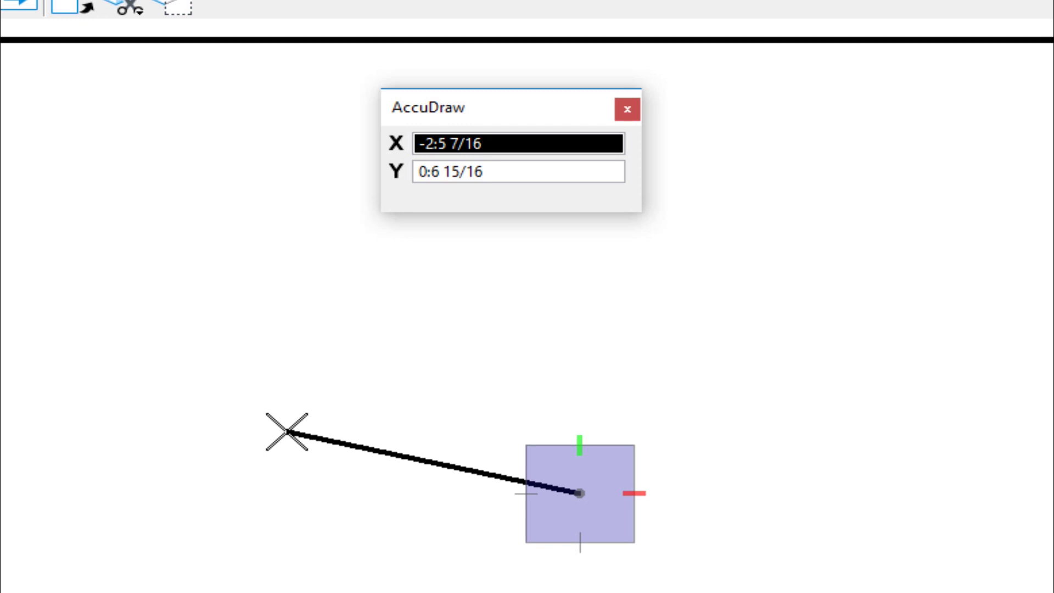
# Step: Try an L-shaped SmartLine with a 2:6 segment running left and a 2:0 segment running up, and undo it
pyautogui.write('2:')
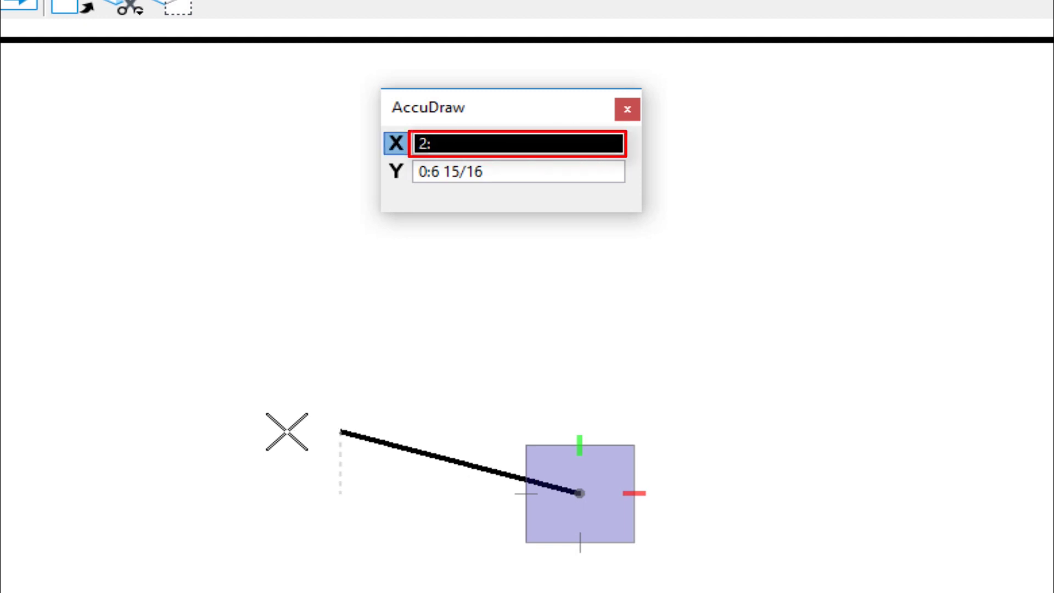
pyautogui.write('6')
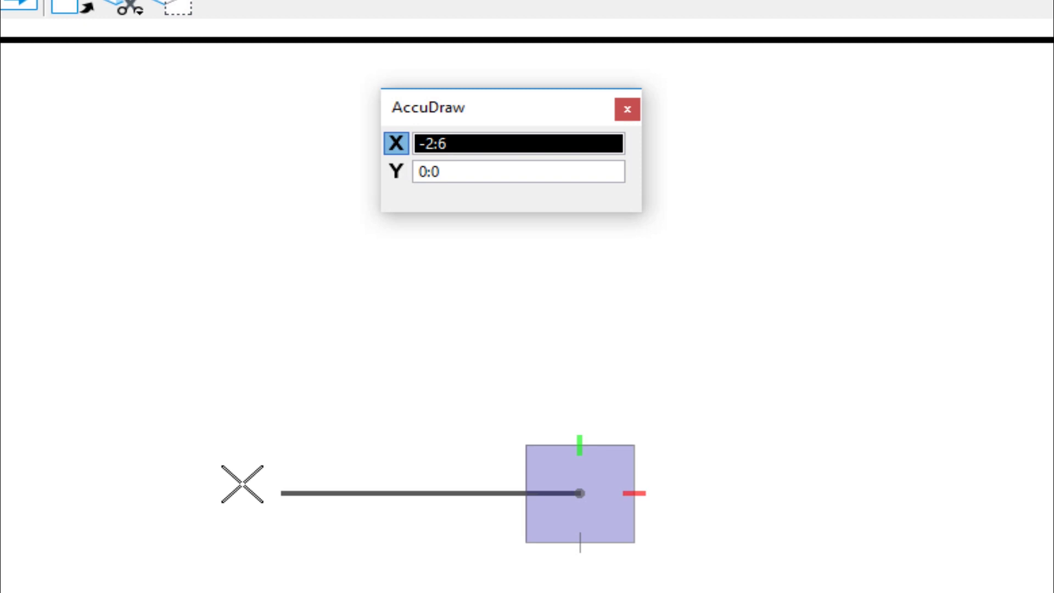
pyautogui.click(242, 484)
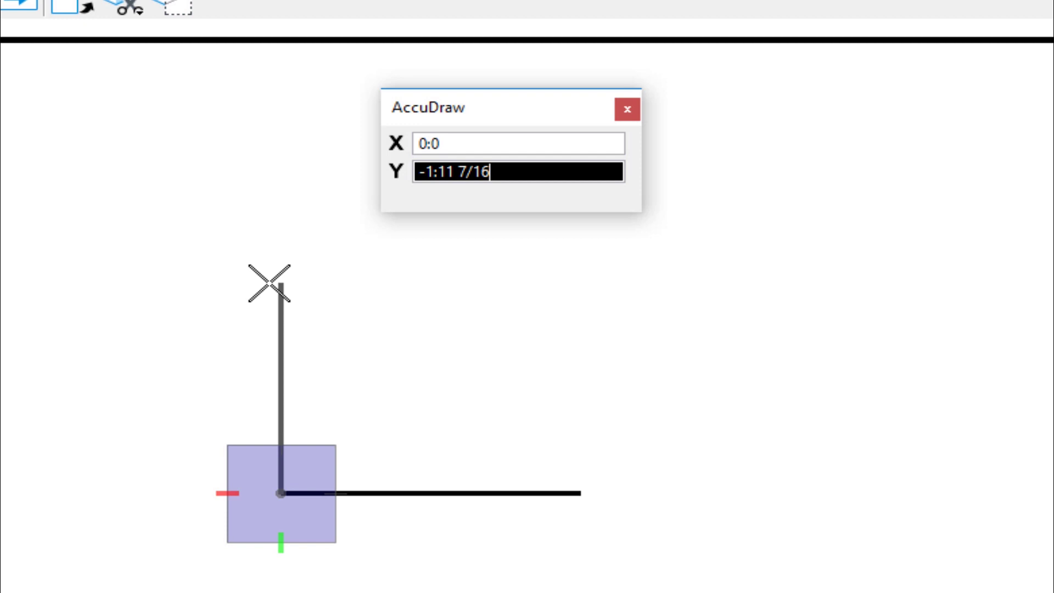
pyautogui.write('2:0')
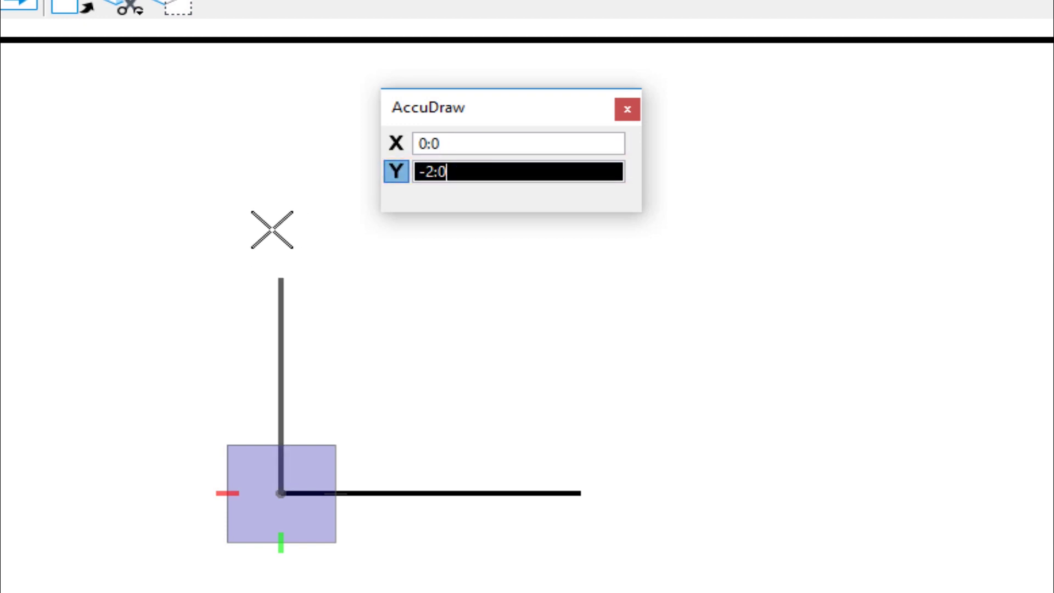
pyautogui.click(271, 230)
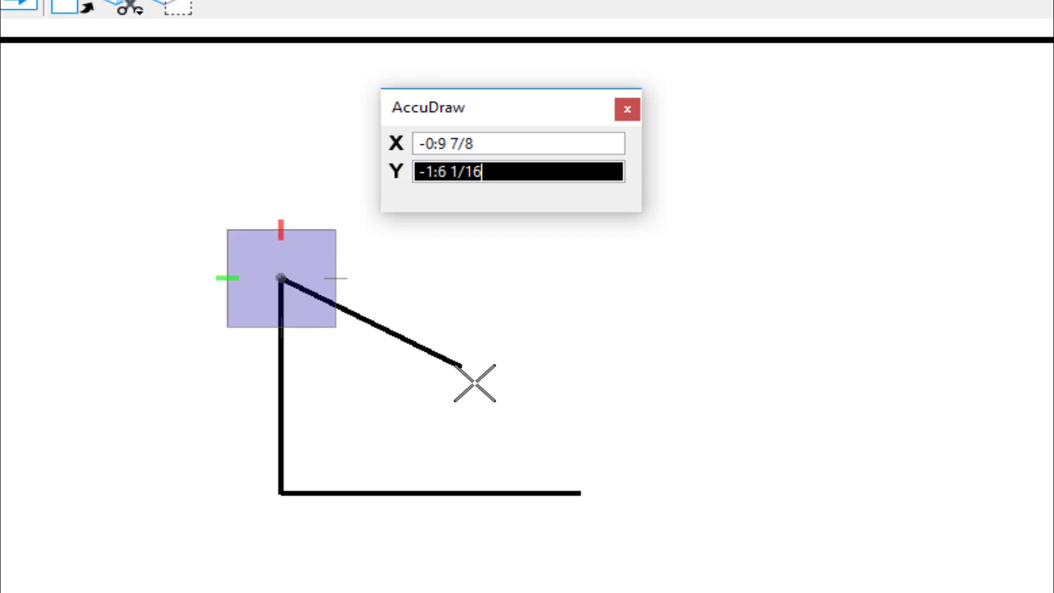
pyautogui.rightClick(508, 388)
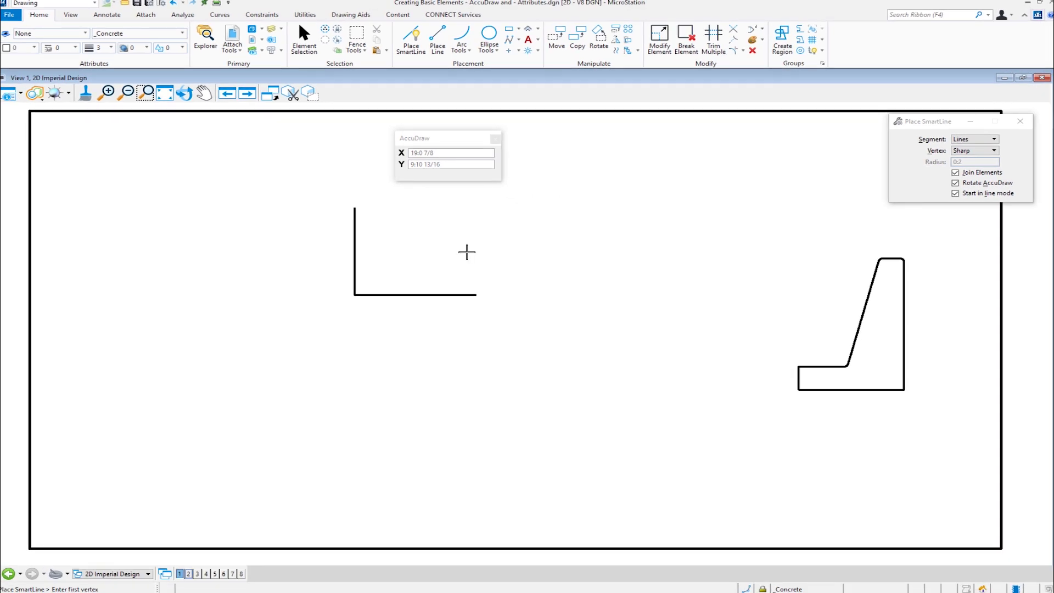
pyautogui.hotkey('ctrl', 'z')
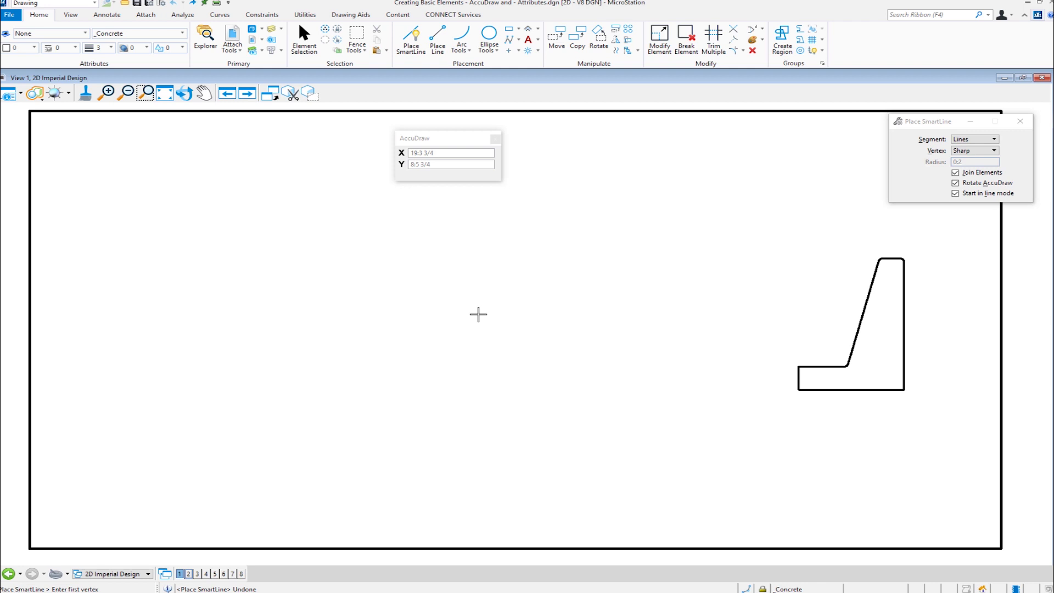
# Step: Start a new SmartLine in the empty middle area and draw a 2 ft horizontal segment to the right using rectangular coordinates
pyautogui.click(472, 328)
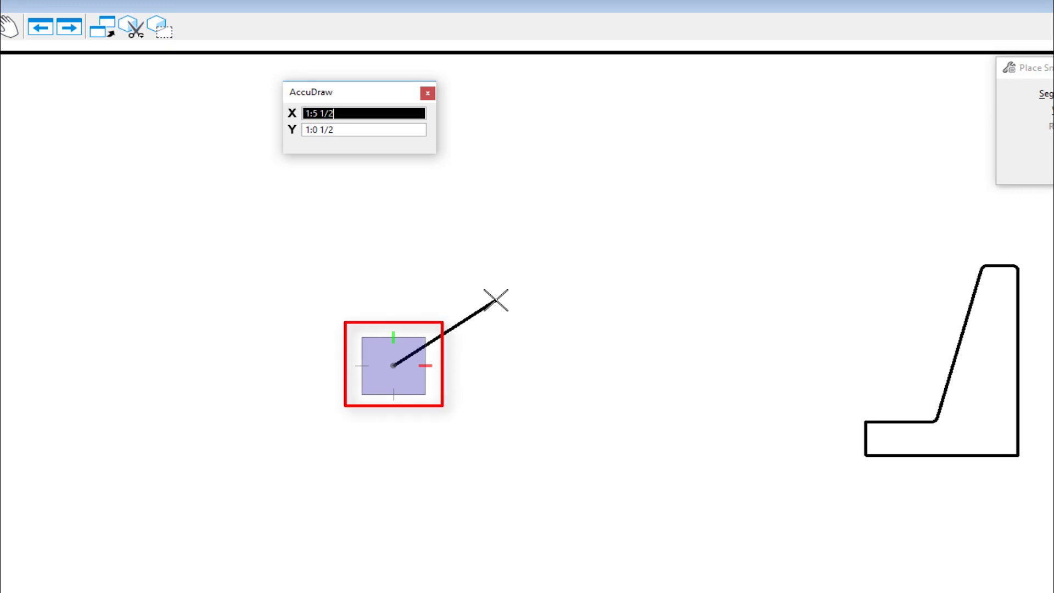
pyautogui.press('space')
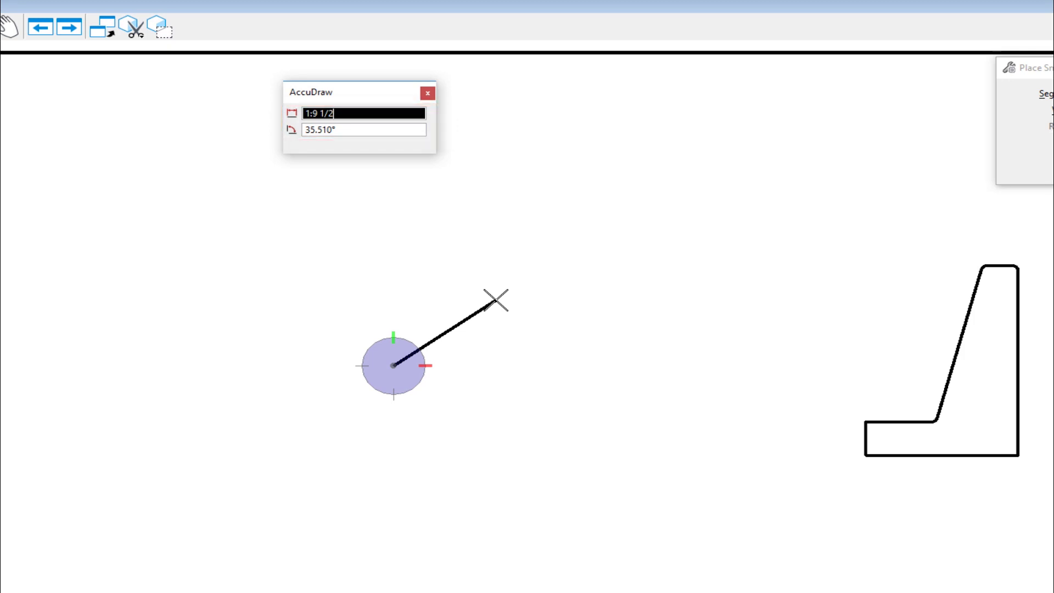
pyautogui.press('space')
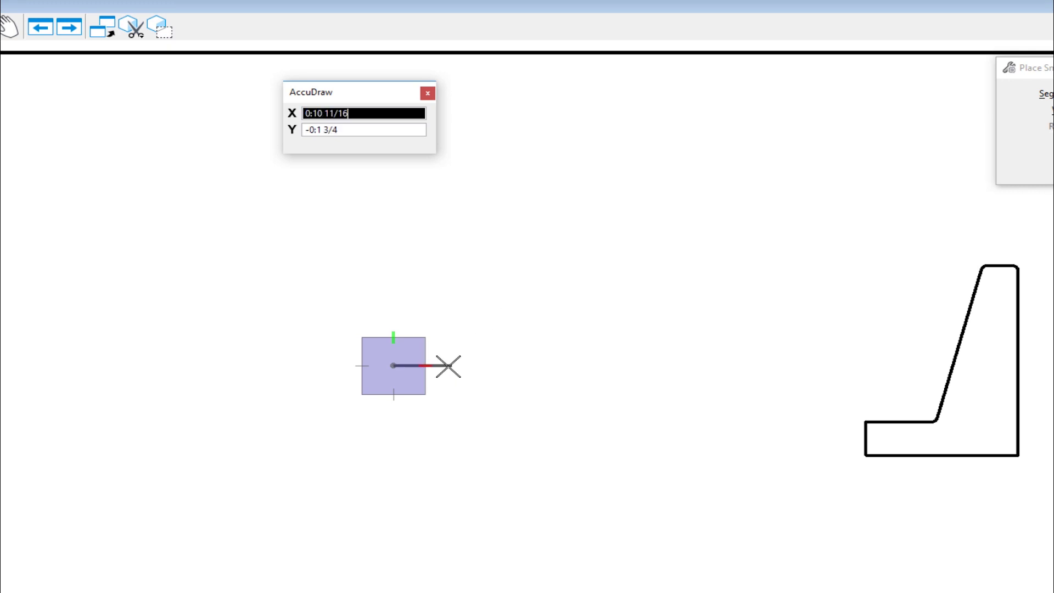
pyautogui.write('2')
pyautogui.click(525, 363)
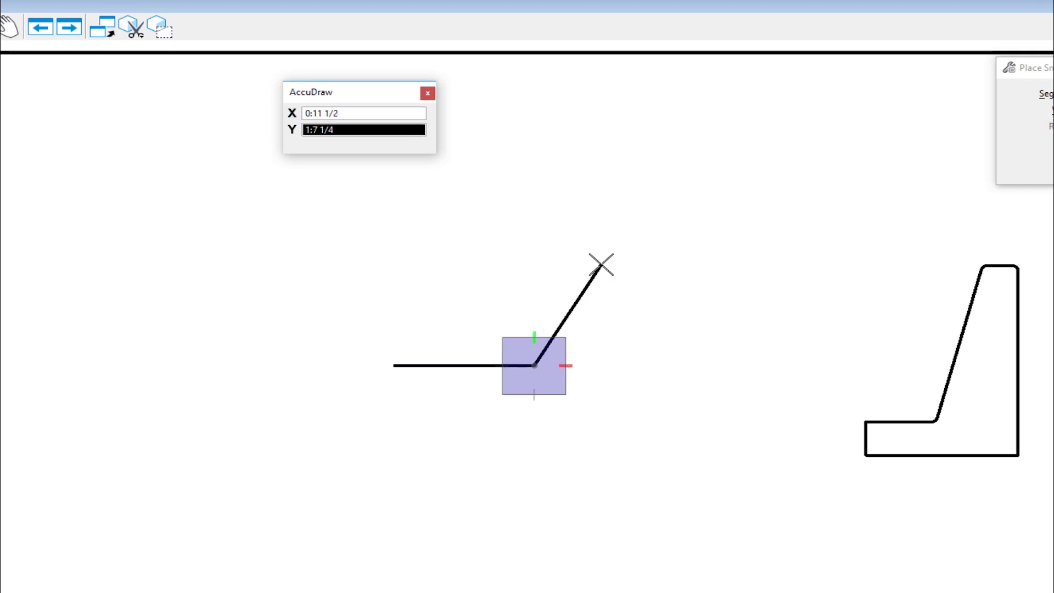
# Step: Add a sloped segment 2:1 long at 53° to the SmartLine using AccuDraw polar coordinates
pyautogui.press('space')
pyautogui.write('2:0')
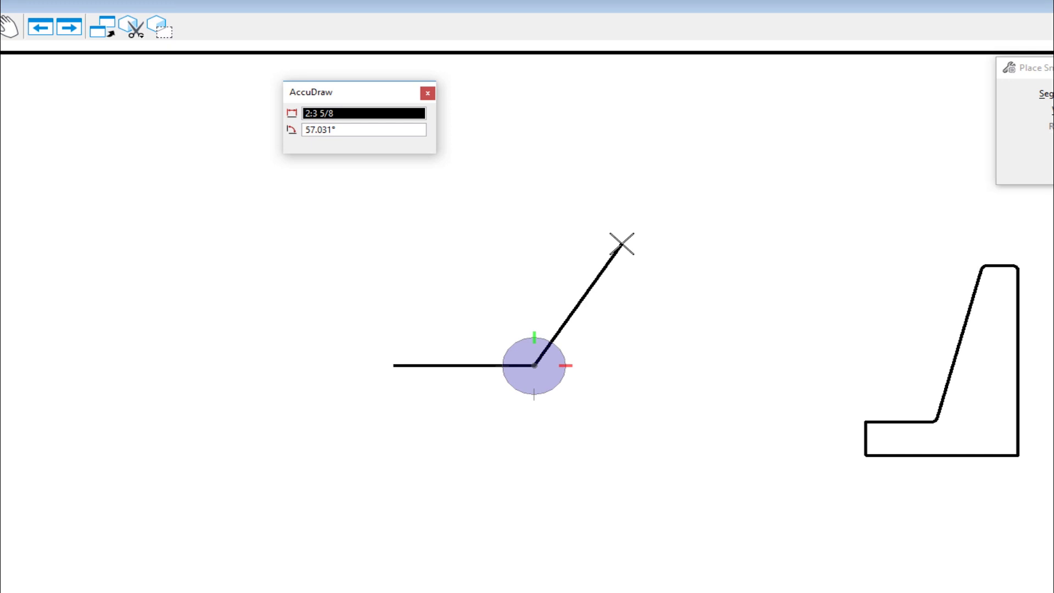
pyautogui.write('2:1')
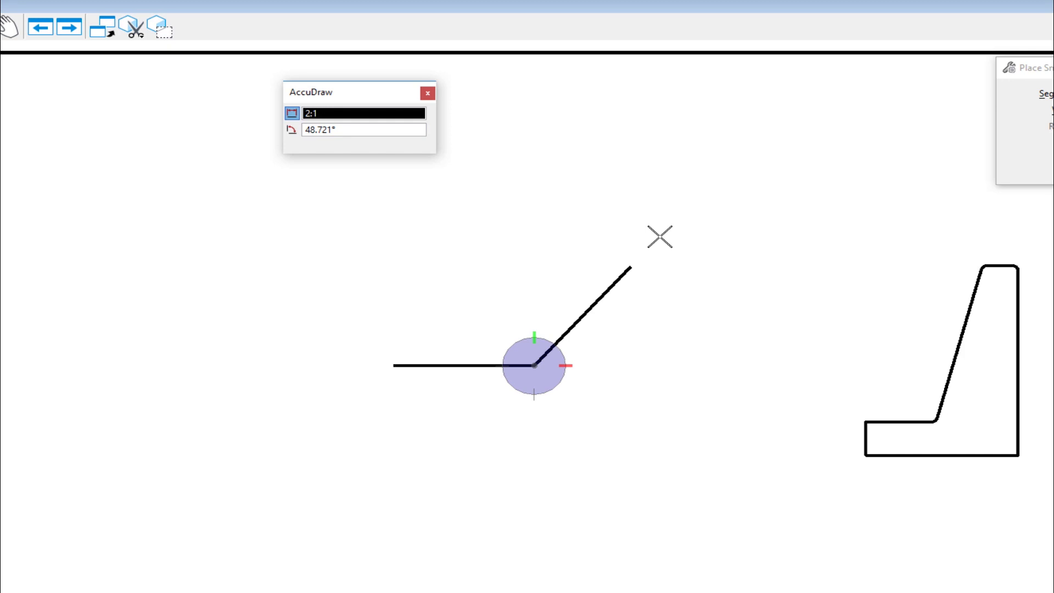
pyautogui.press('Tab')
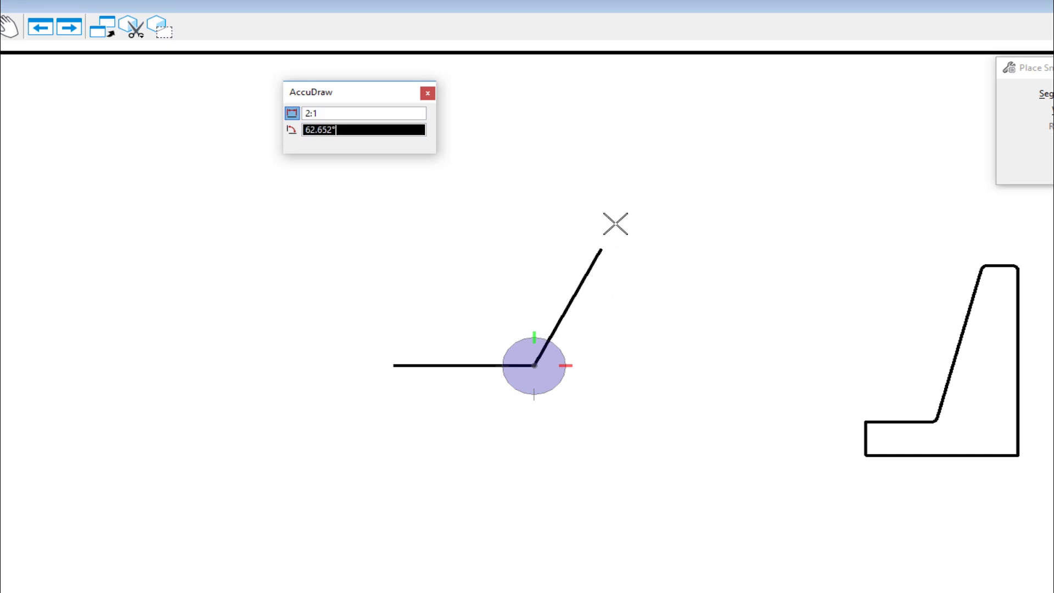
pyautogui.write('53')
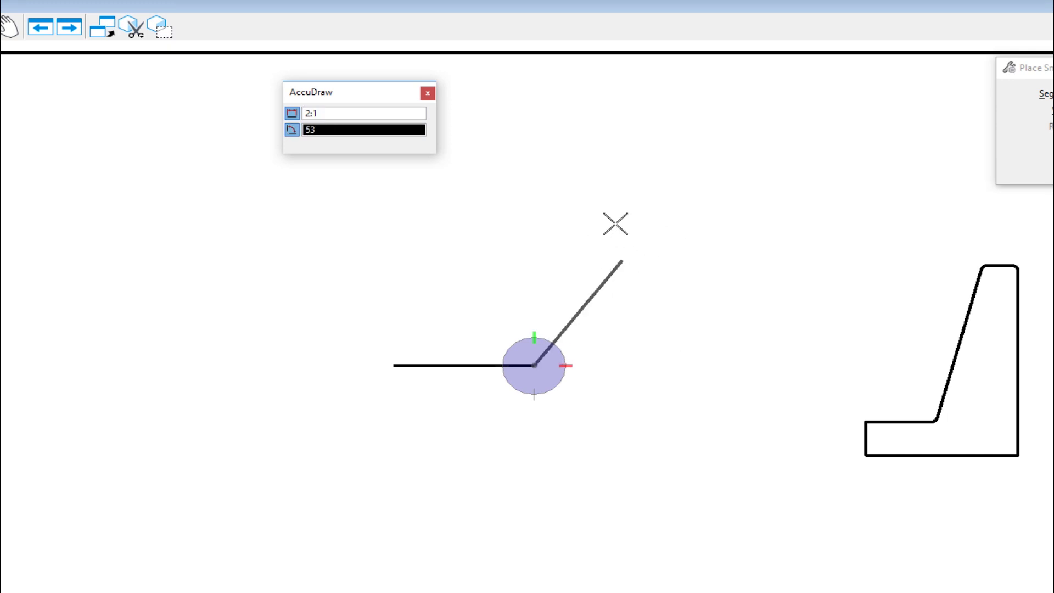
pyautogui.click(664, 211)
# Step: Realign AccuDraw to top rotation in rectangular mode, add a 1:3 horizontal segment to the right, and end the SmartLine
pyautogui.scroll(2, 727, 240)
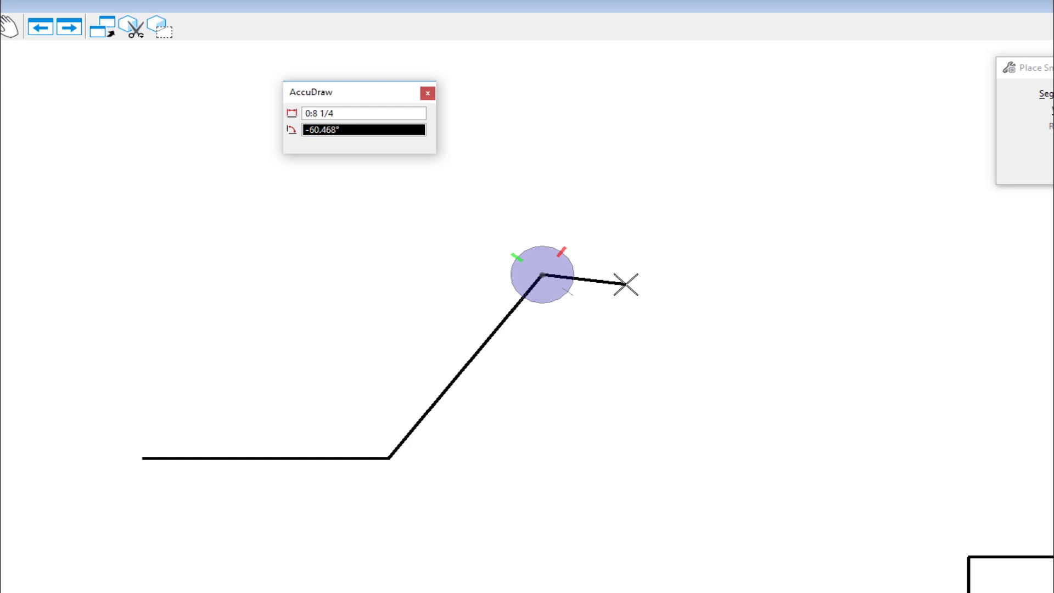
pyautogui.press('t')
pyautogui.press('space')
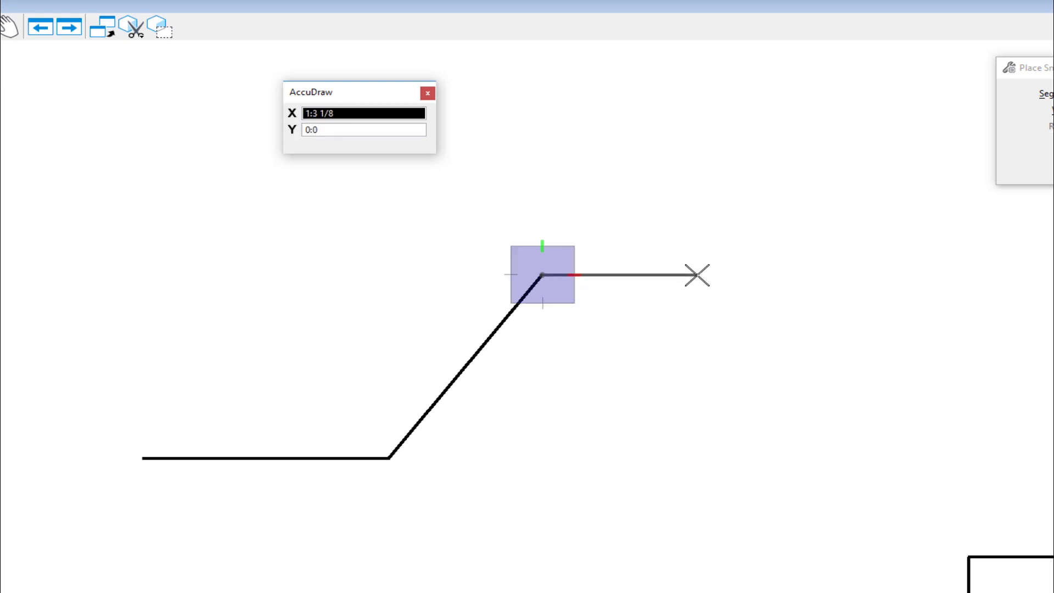
pyautogui.write('1:3')
pyautogui.click(698, 274)
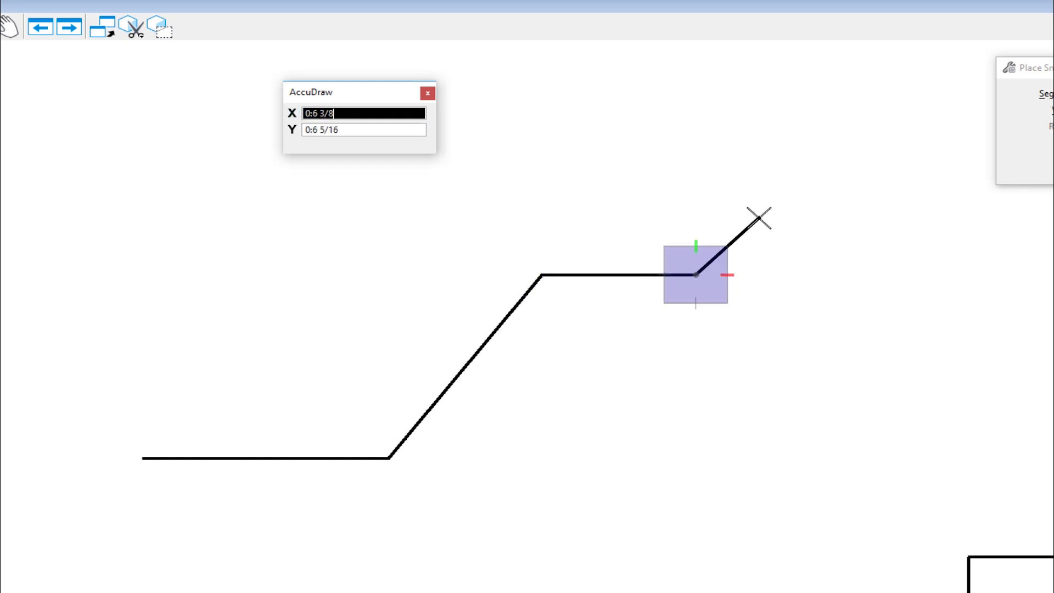
pyautogui.rightClick(730, 269)
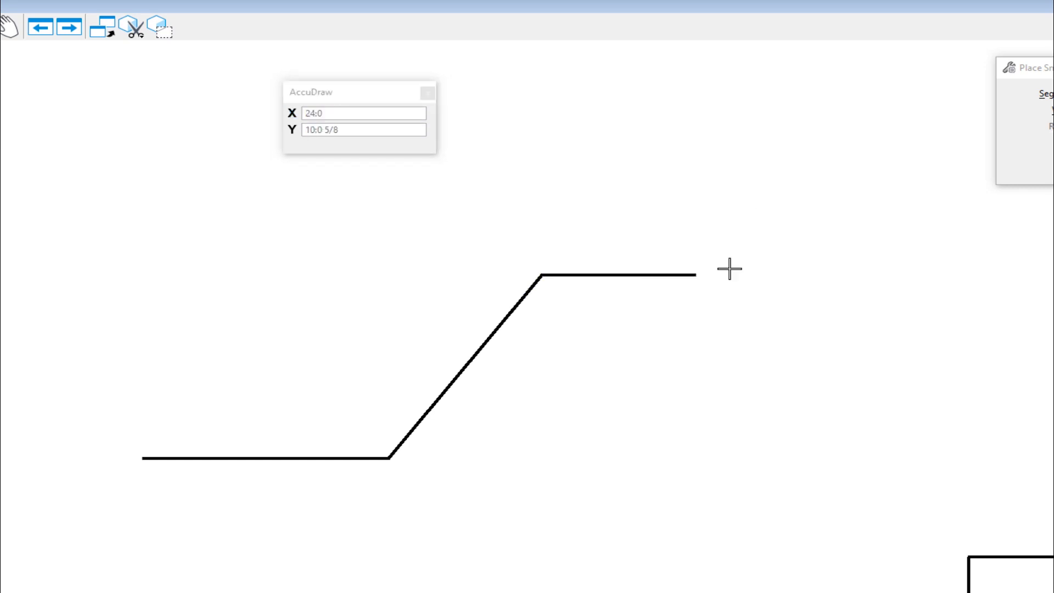
# Step: Start another SmartLine at the sloped segment's midpoint and look up the Rotate Shortcuts in the Keyboard Shortcuts list
pyautogui.click(467, 366)
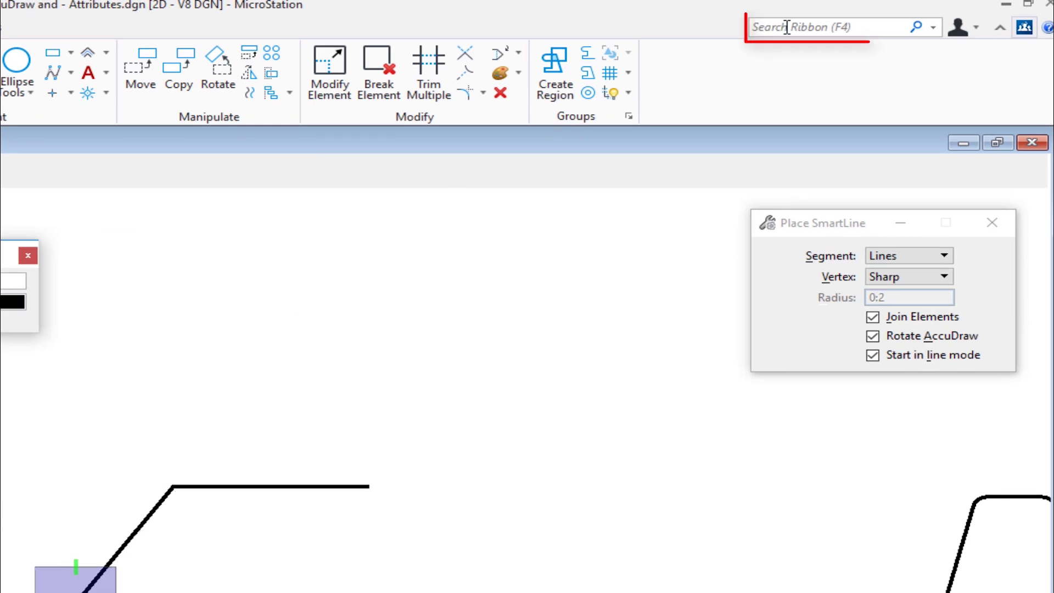
pyautogui.click(783, 27)
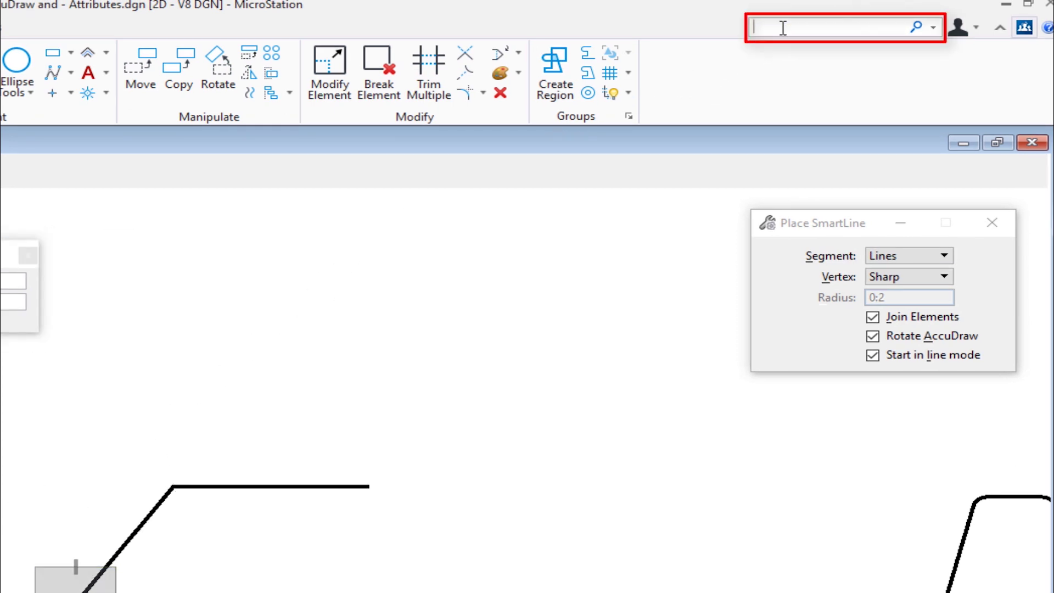
pyautogui.write('sh')
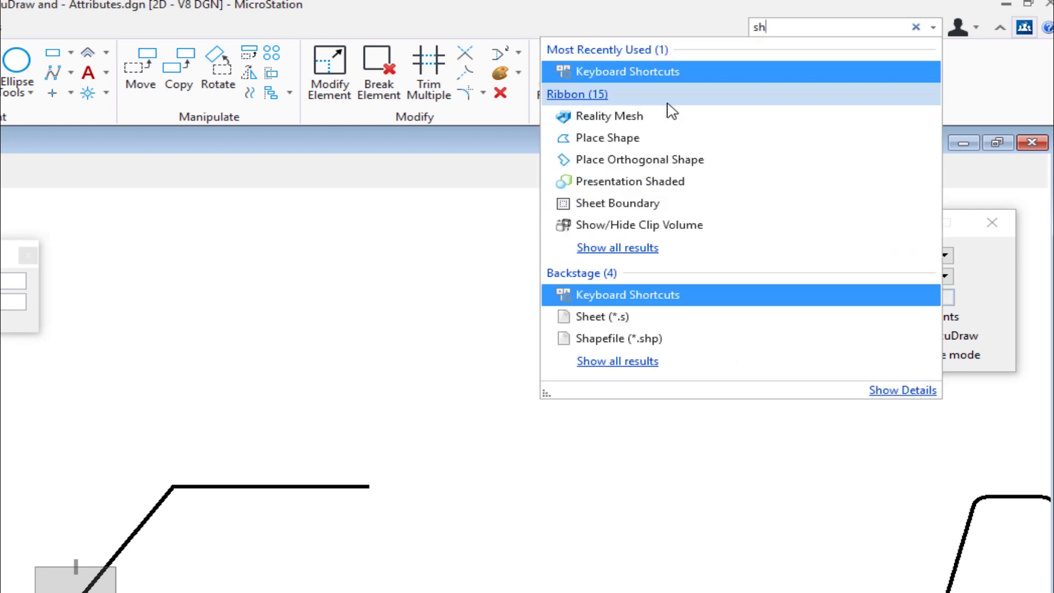
pyautogui.write('or')
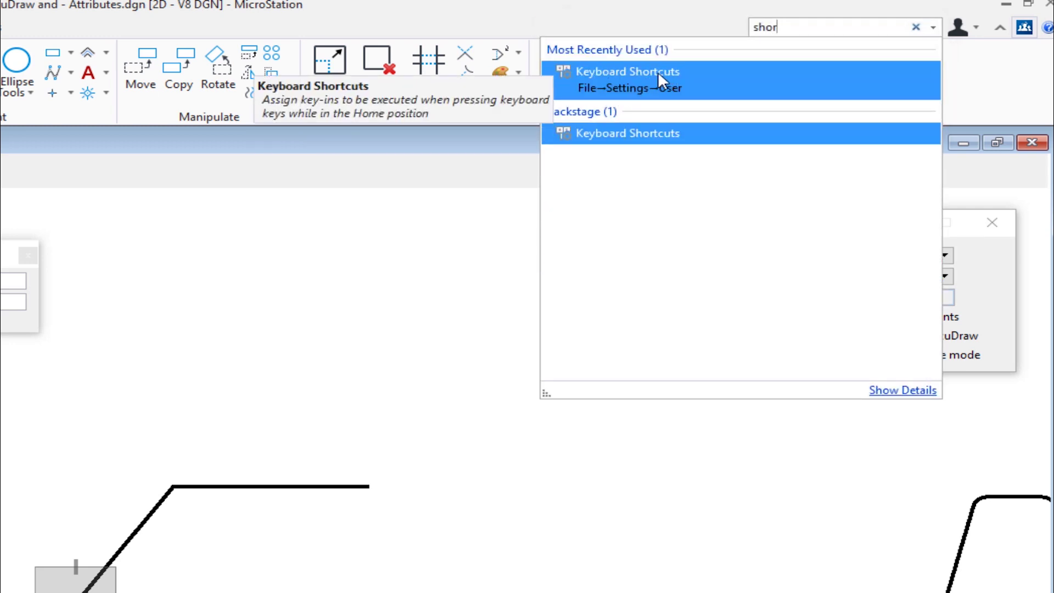
pyautogui.click(658, 72)
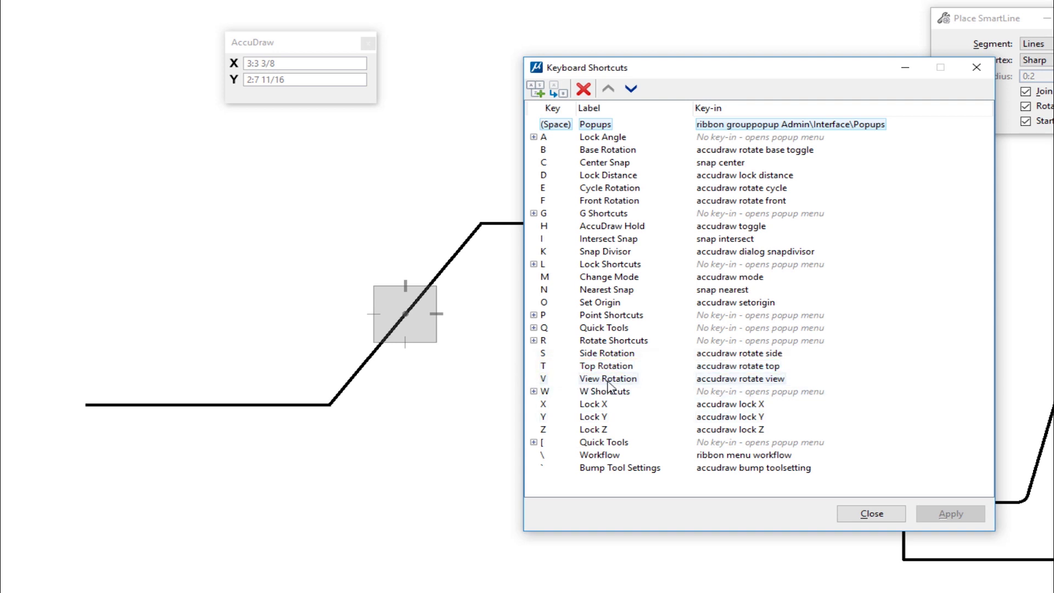
pyautogui.click(534, 341)
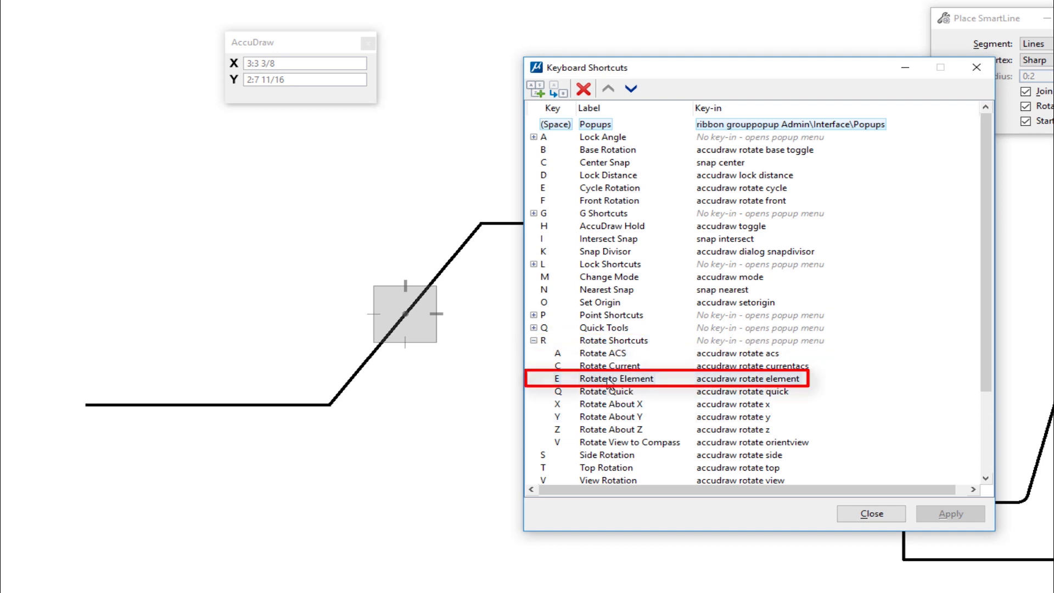
pyautogui.click(977, 67)
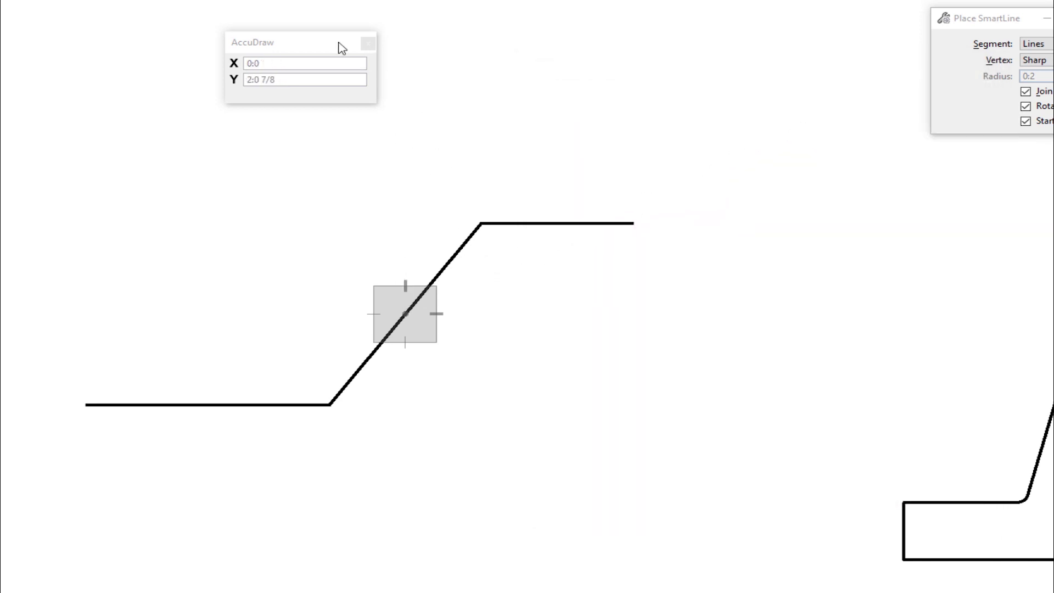
# Step: Try rotating AccuDraw to align with the sloped segment using Rotate AccuDraw by Element, and cancel the unfinished SmartLine
pyautogui.click(285, 44)
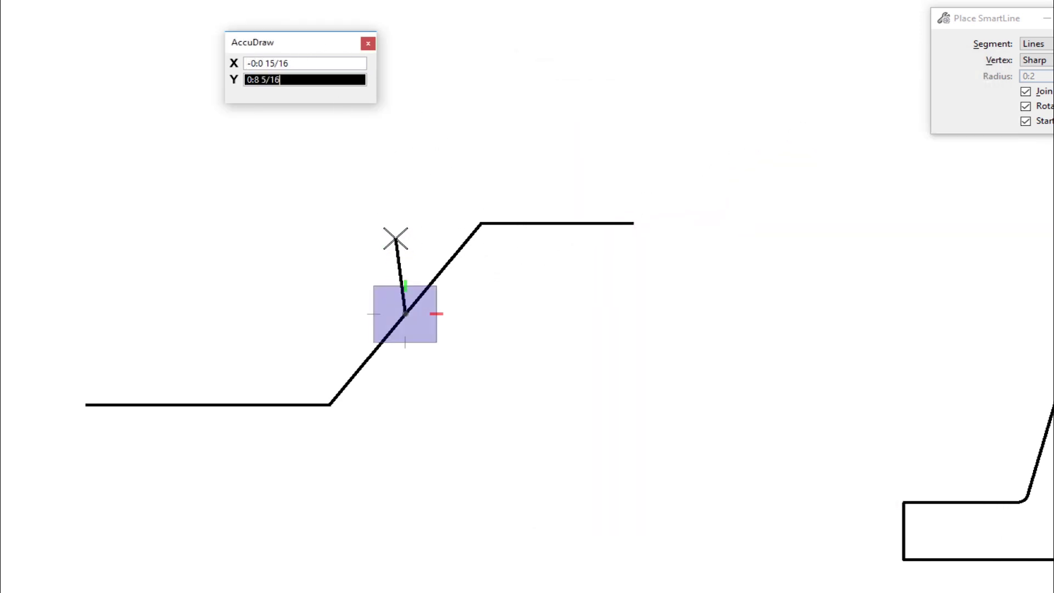
pyautogui.press('r')
pyautogui.press('e')
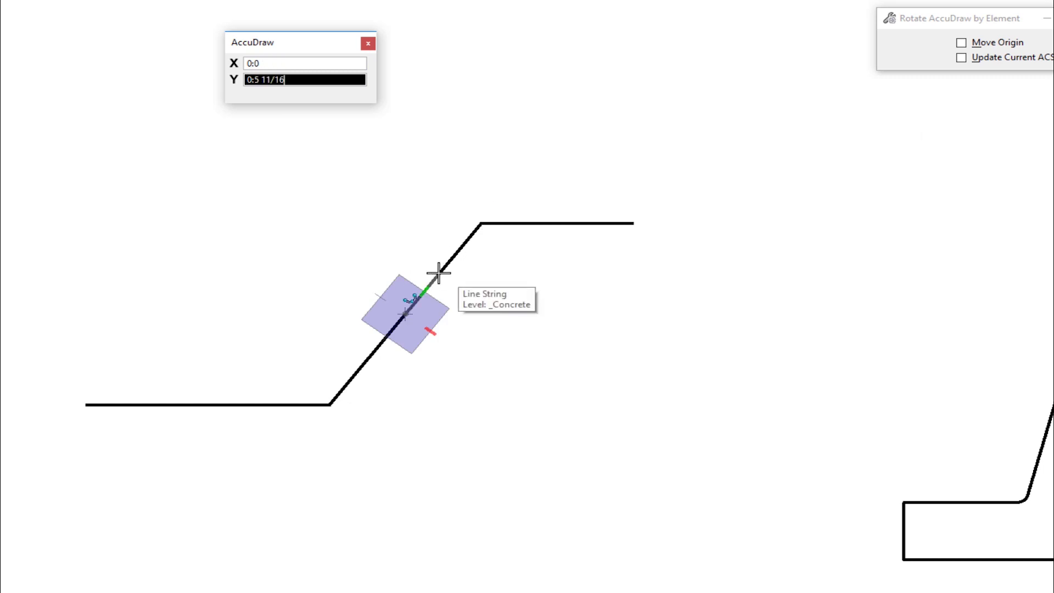
pyautogui.click(436, 273)
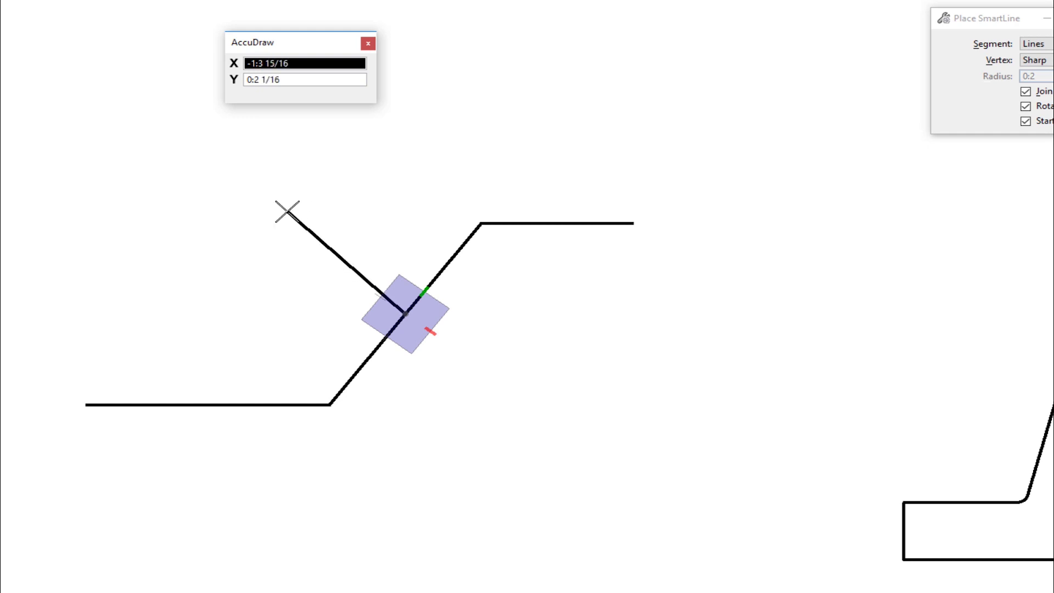
pyautogui.rightClick(333, 225)
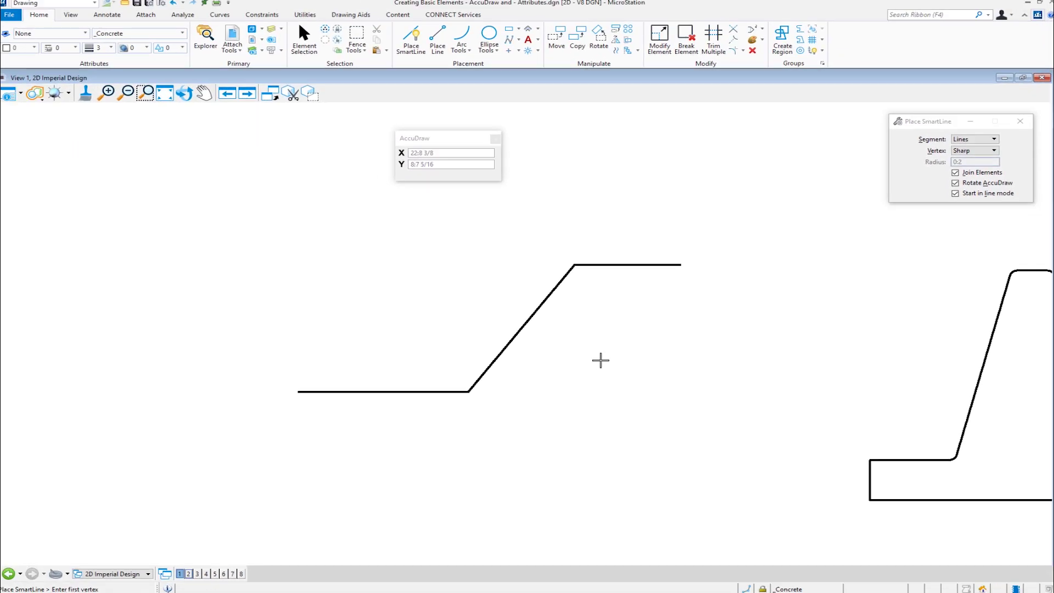
# Step: Start placing a circle by the Center method with its diameter locked at 0:1 1/2
pyautogui.click(491, 36)
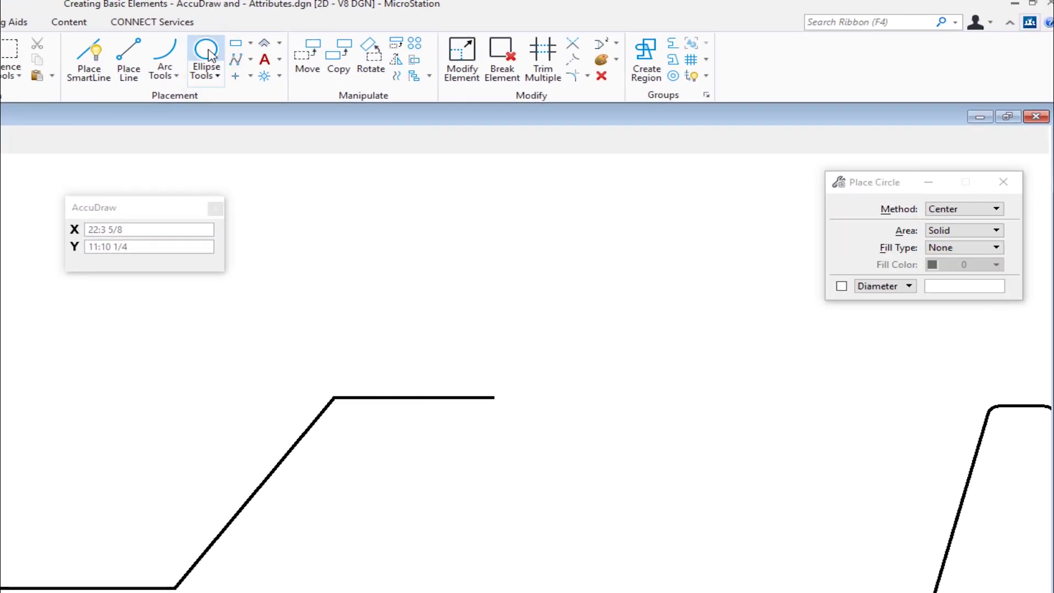
pyautogui.click(971, 210)
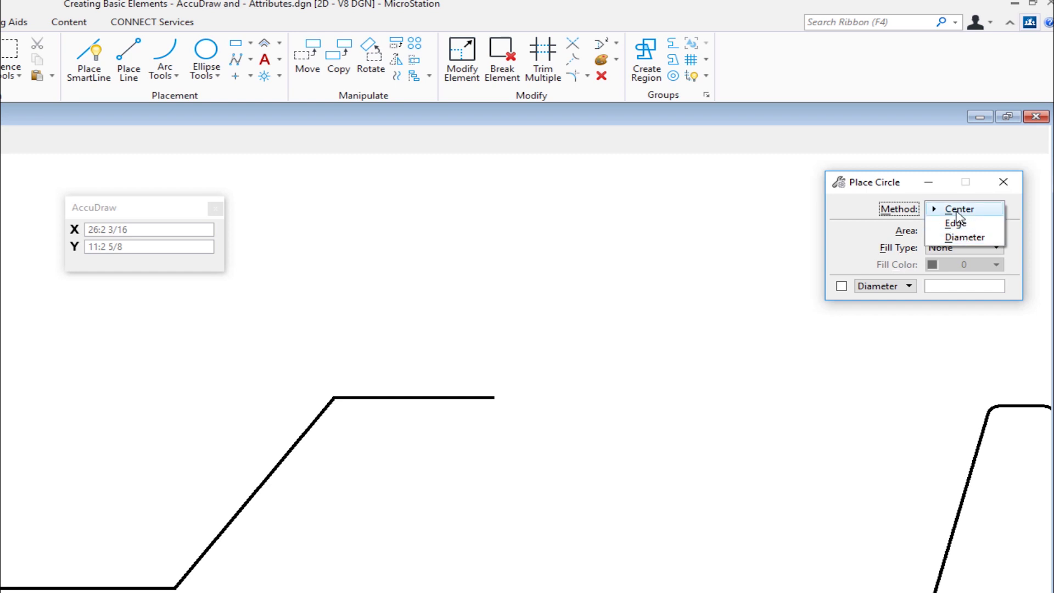
pyautogui.click(959, 210)
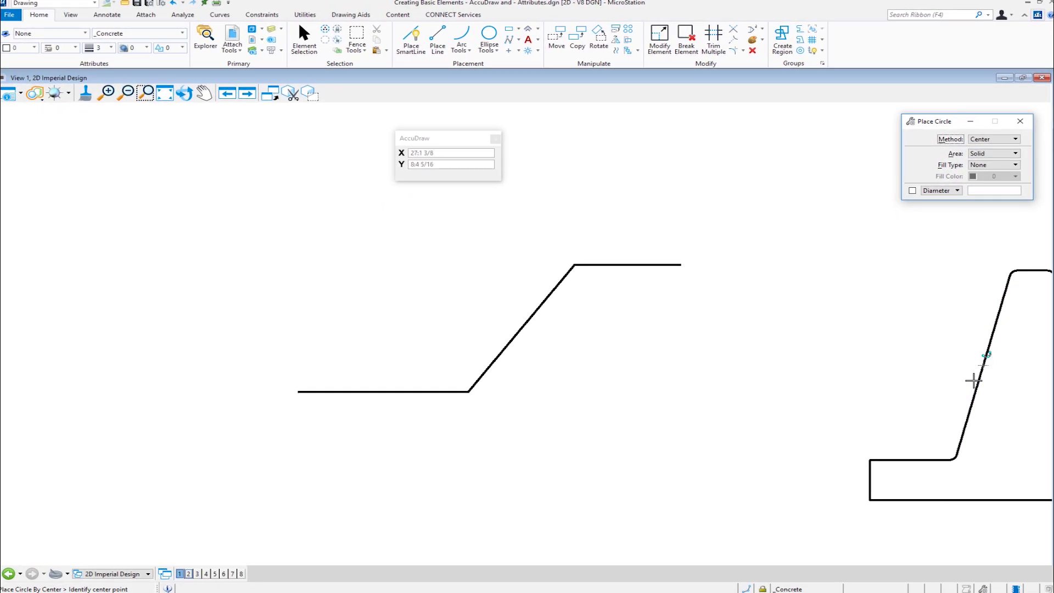
pyautogui.moveTo(941, 377)
pyautogui.mouseDown(button='middle')
pyautogui.moveTo(660, 312)
pyautogui.moveTo(584, 315)
pyautogui.mouseUp(button='middle')
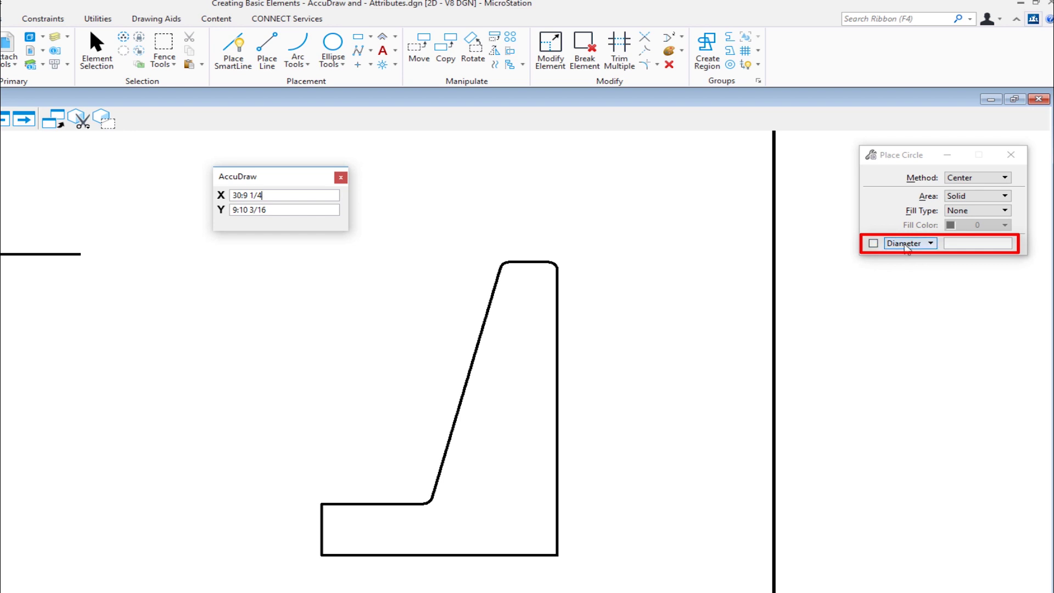
pyautogui.click(905, 246)
pyautogui.click(905, 245)
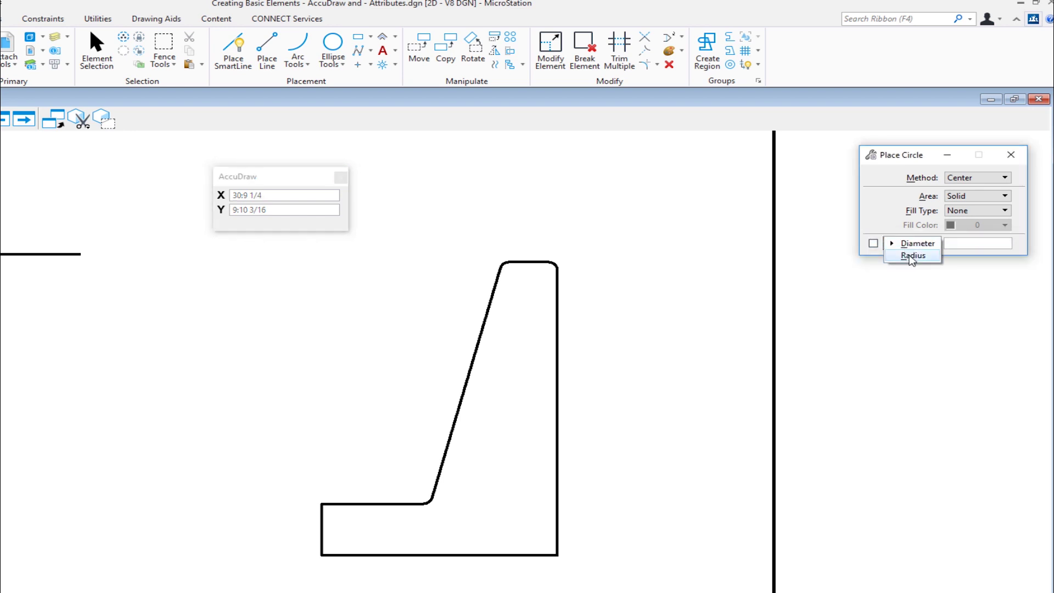
pyautogui.click(913, 244)
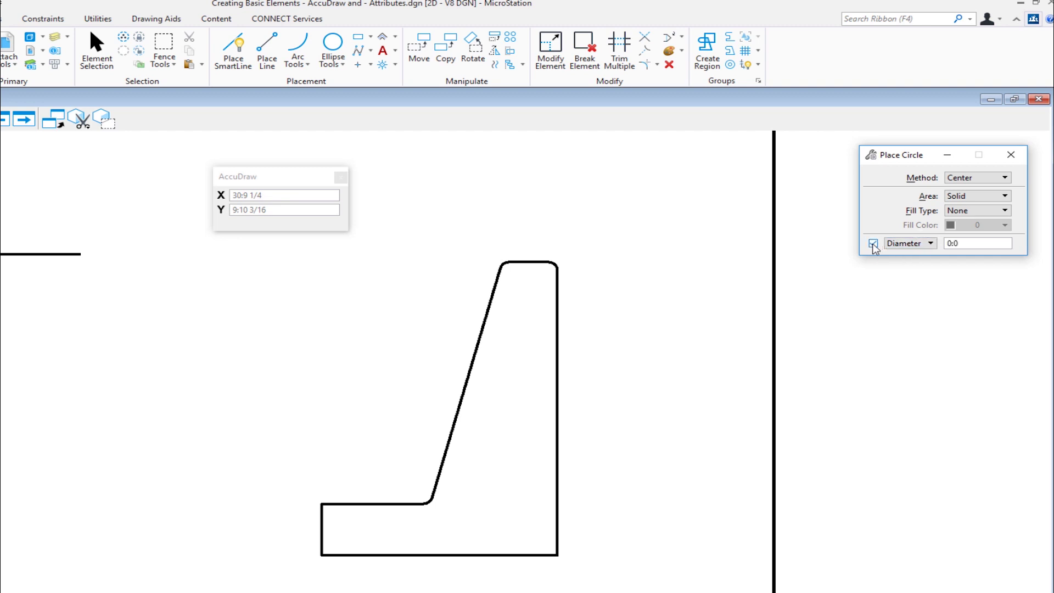
pyautogui.doubleClick(956, 246)
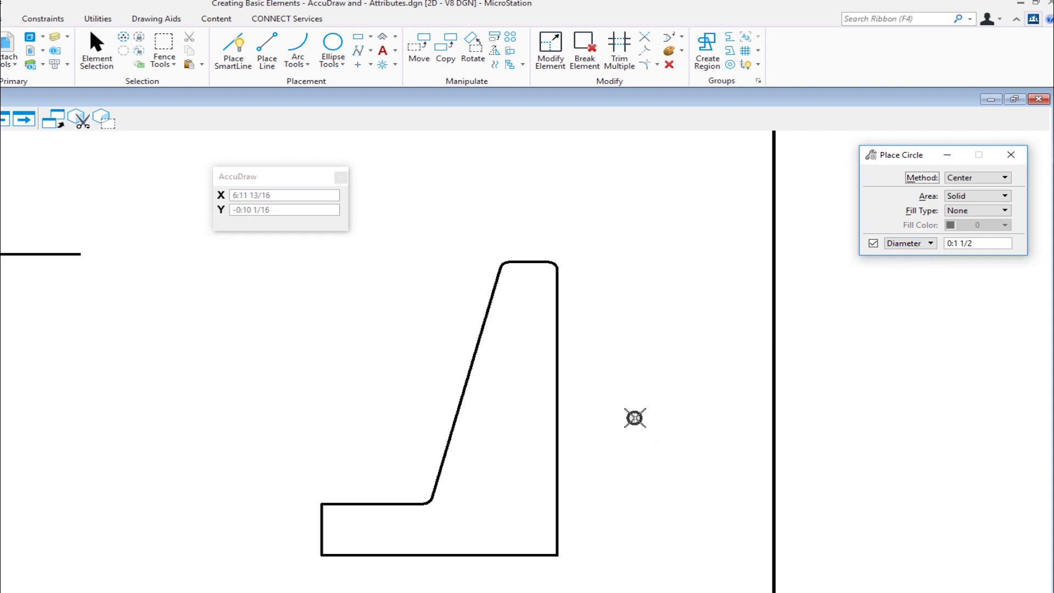
# Step: Set the active level to _Rebar and the active color to red, index 3
pyautogui.scroll(2, 578, 569)
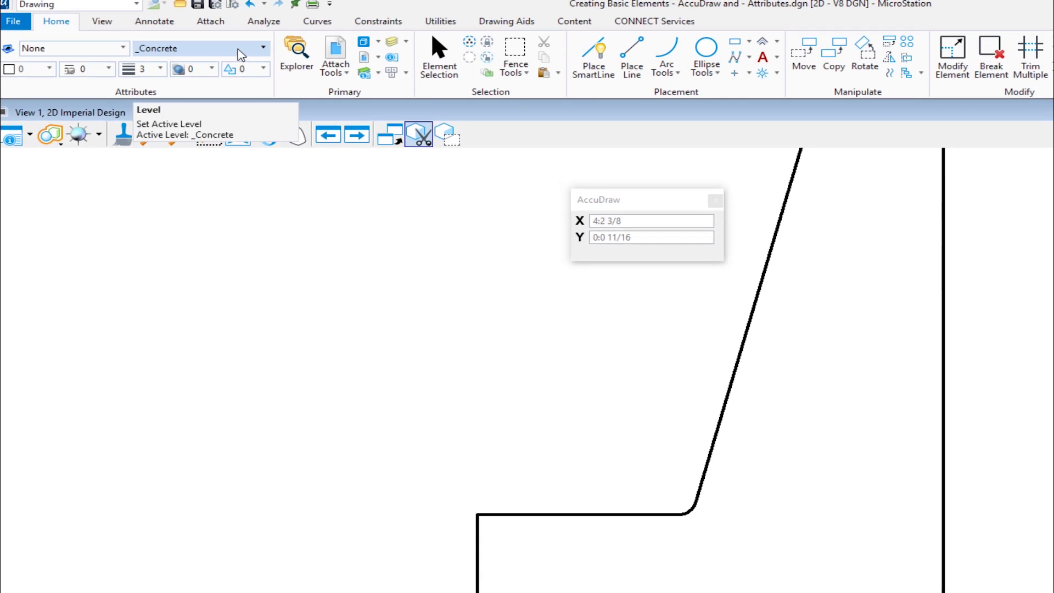
pyautogui.click(240, 55)
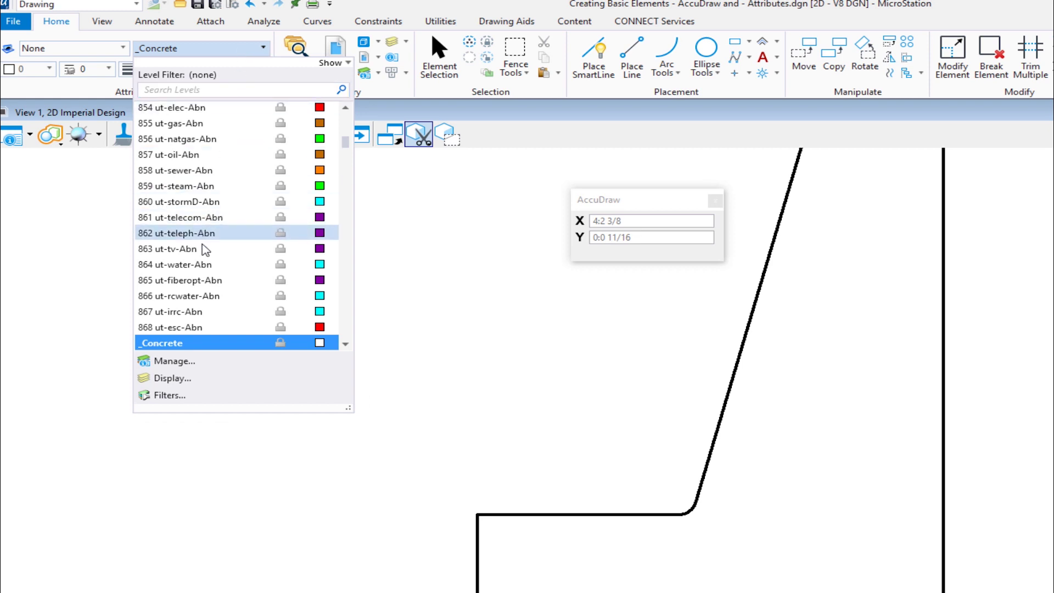
pyautogui.scroll(-1, 198, 299)
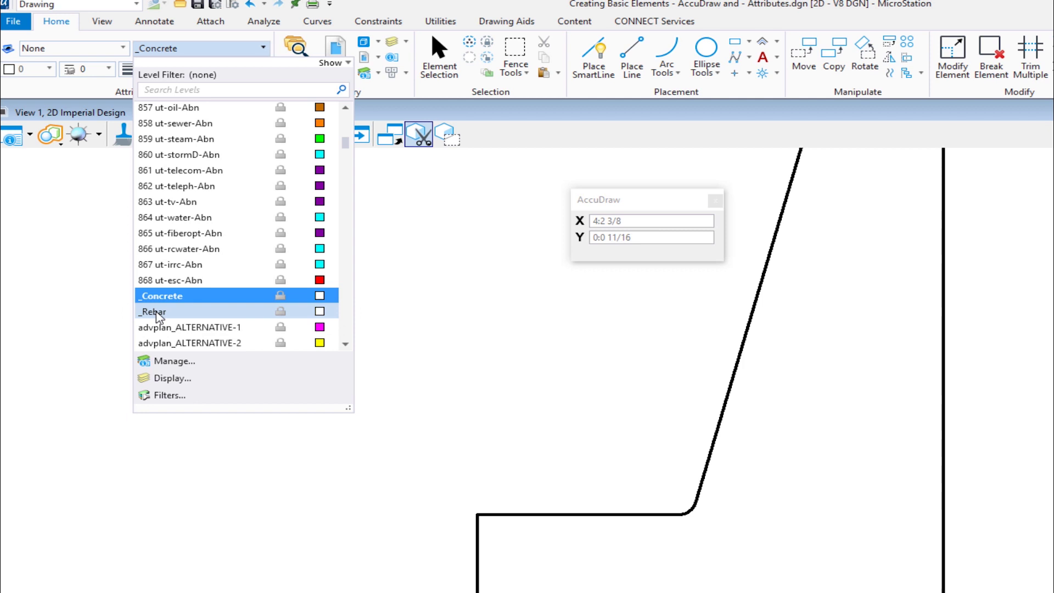
pyautogui.click(155, 311)
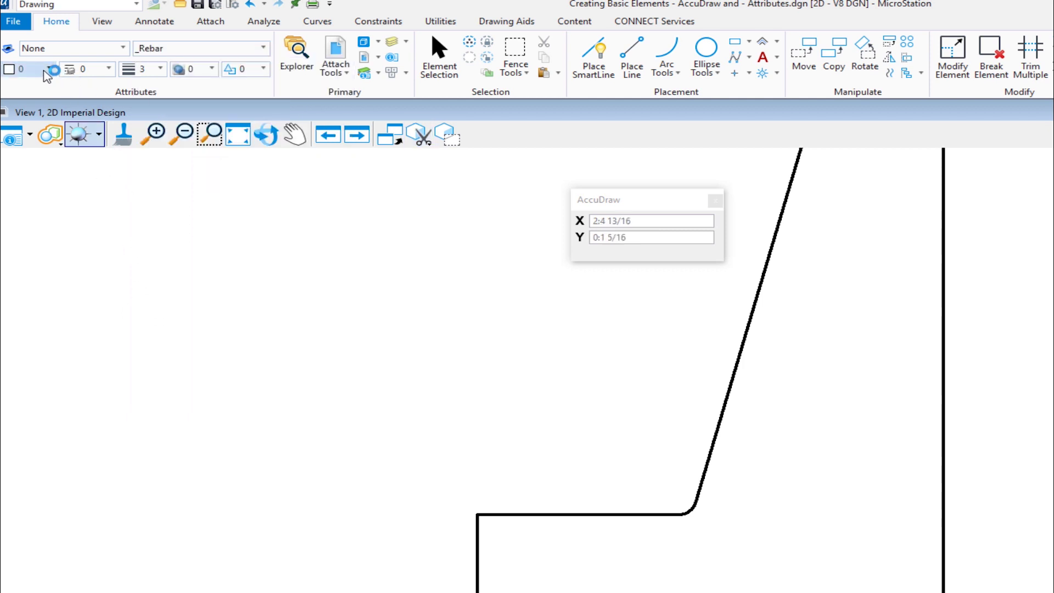
pyautogui.click(48, 70)
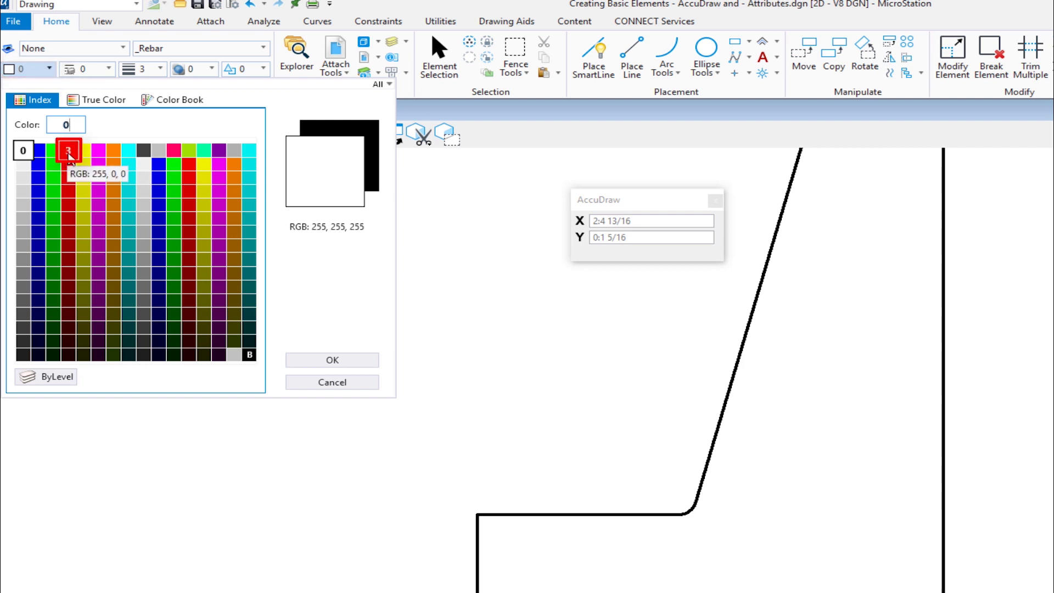
pyautogui.click(68, 150)
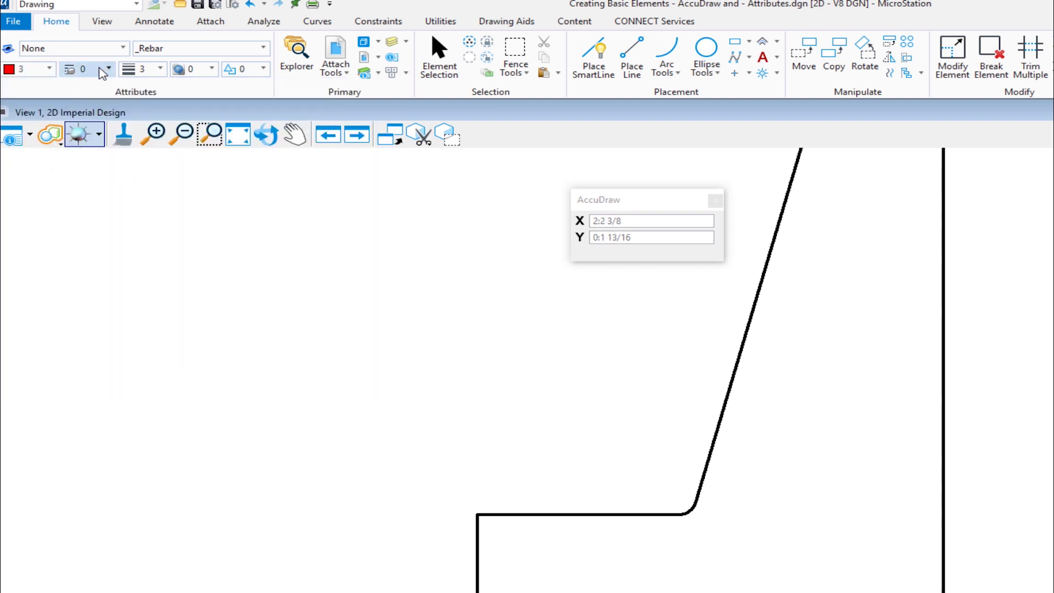
# Step: Set the active line style to 2 and the active line weight to 2
pyautogui.click(104, 69)
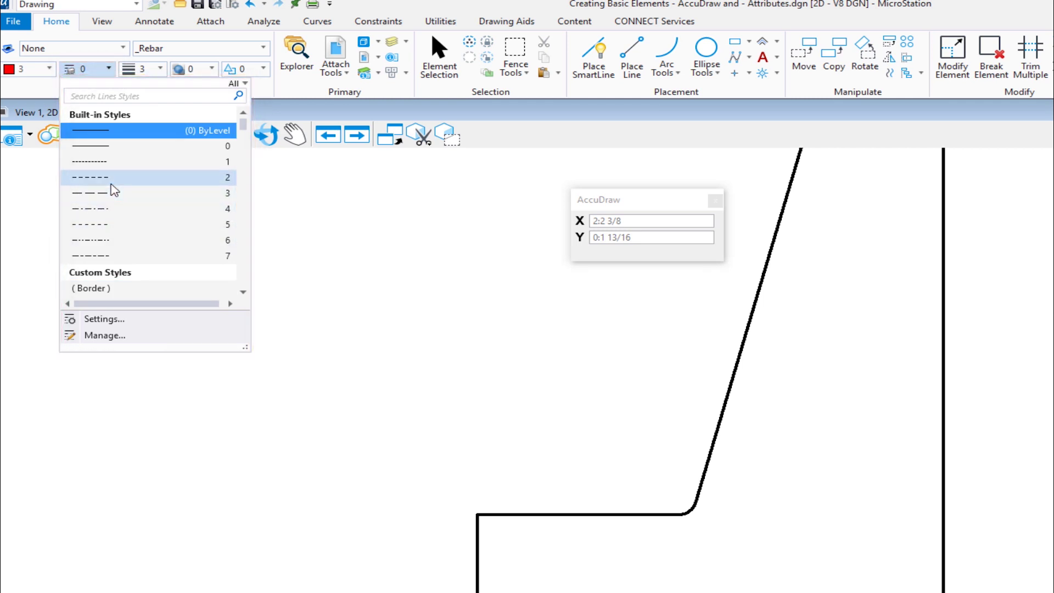
pyautogui.click(109, 179)
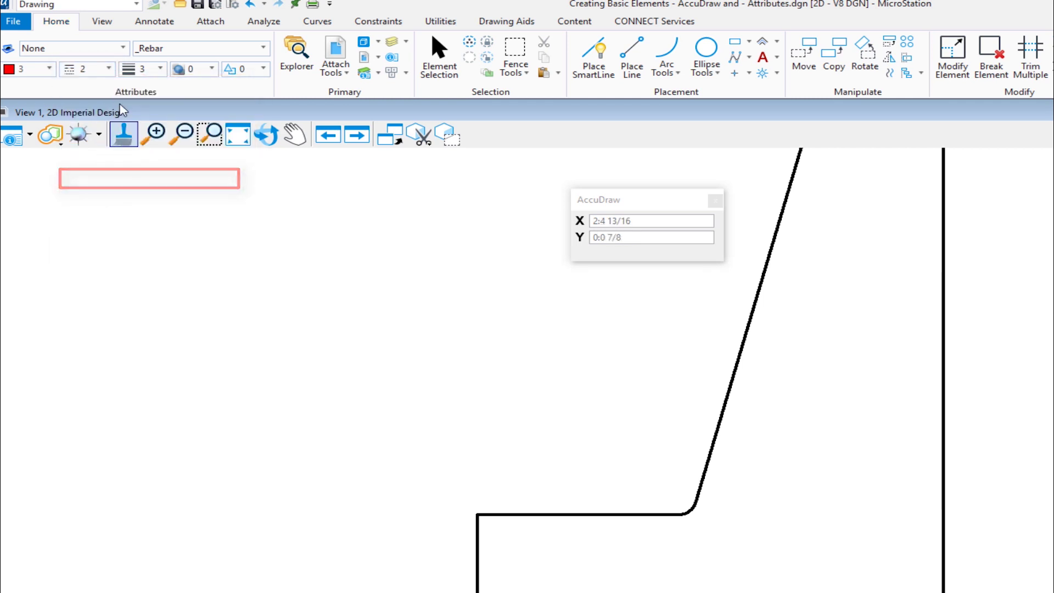
pyautogui.click(153, 70)
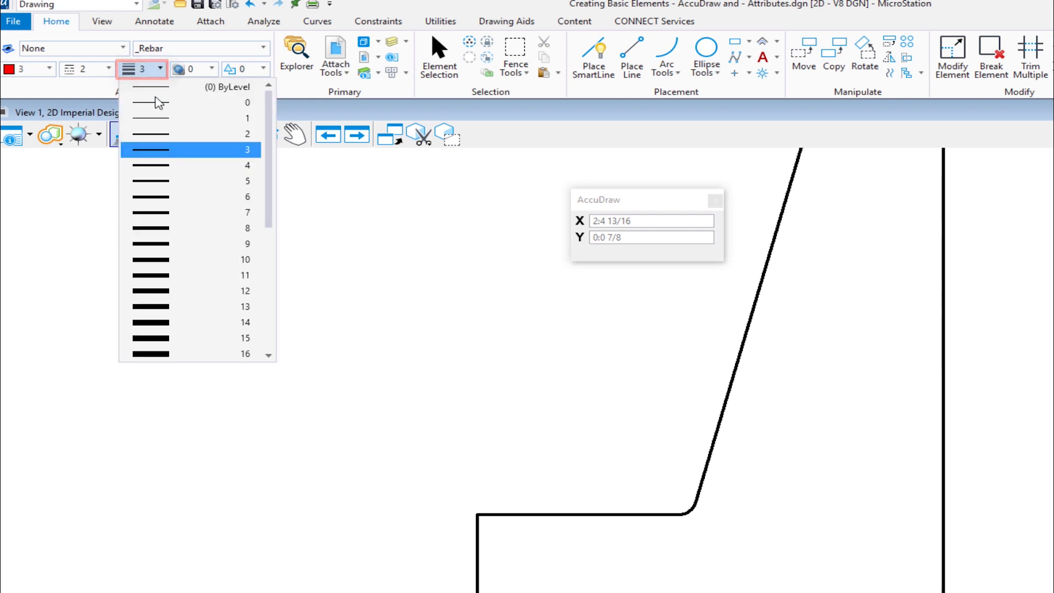
pyautogui.click(166, 137)
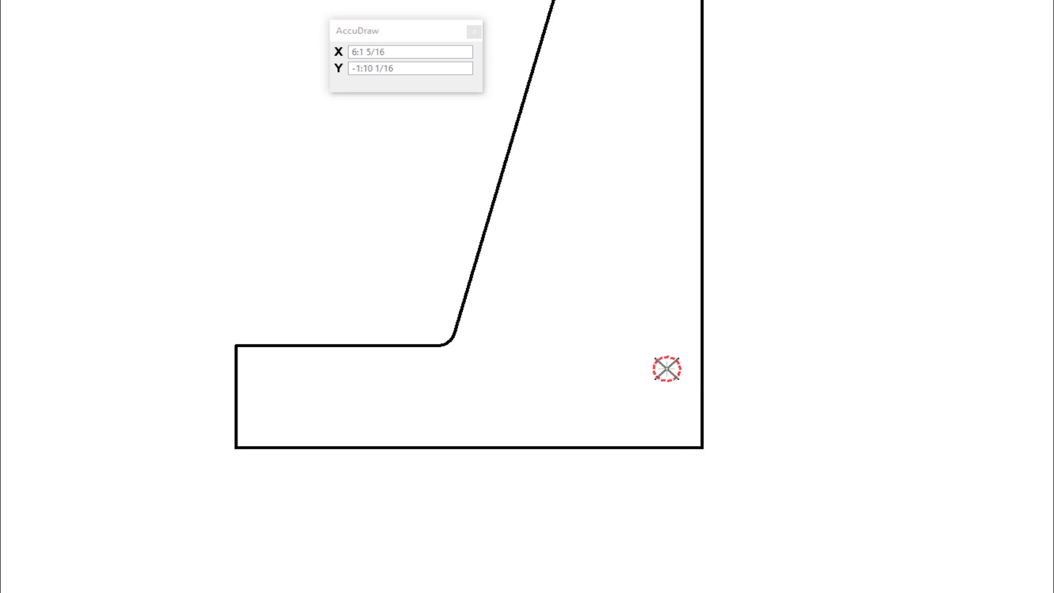
# Step: Place the first rebar circle 4 in left of and 5 in above the wall section's lower-right corner using AccuDraw
pyautogui.click(702, 447)
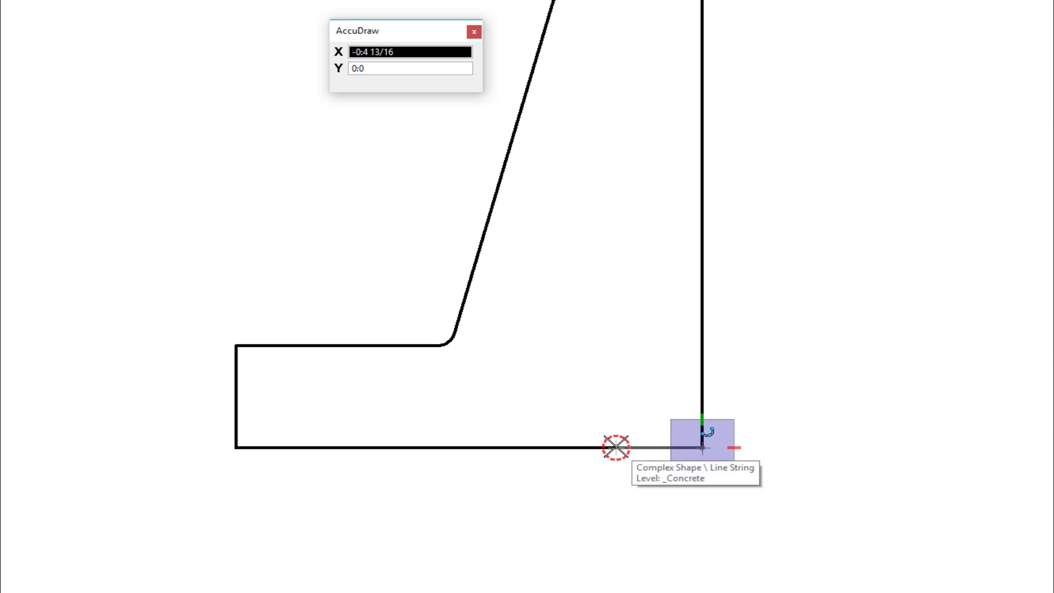
pyautogui.write('4')
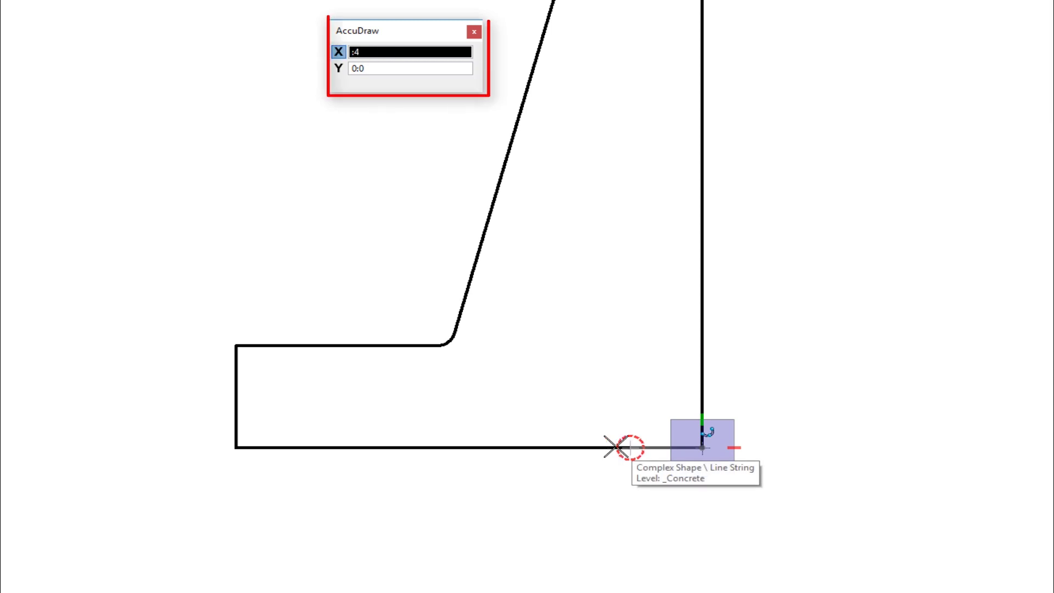
pyautogui.press('Tab')
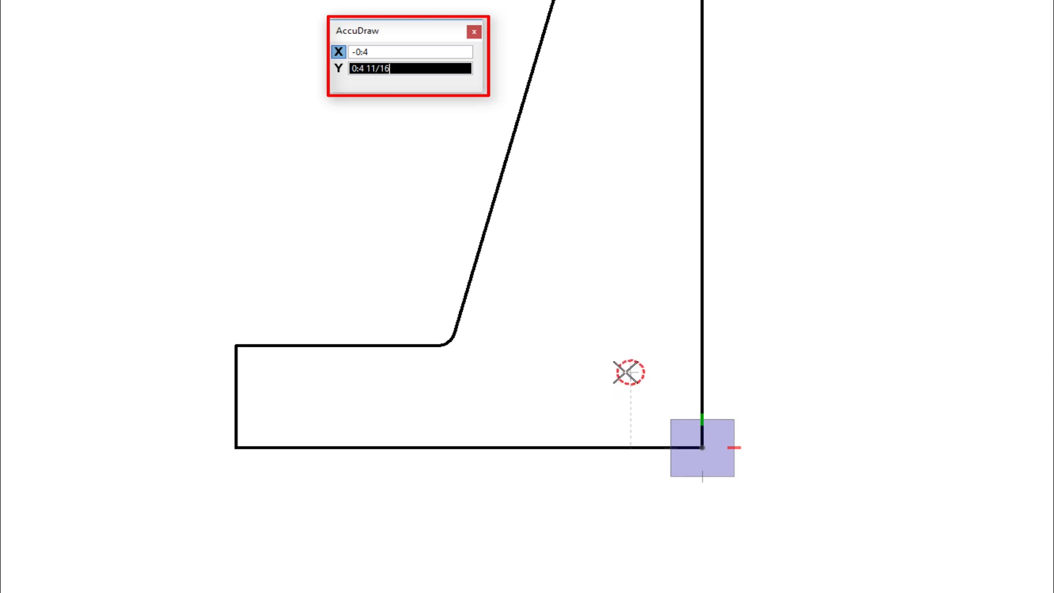
pyautogui.write(':5')
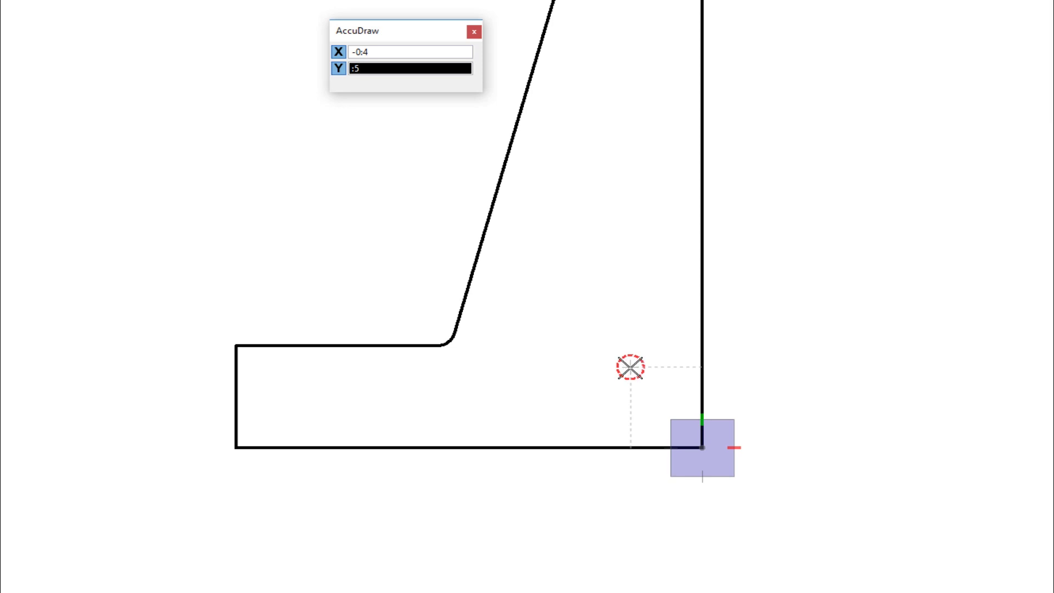
pyautogui.click(631, 367)
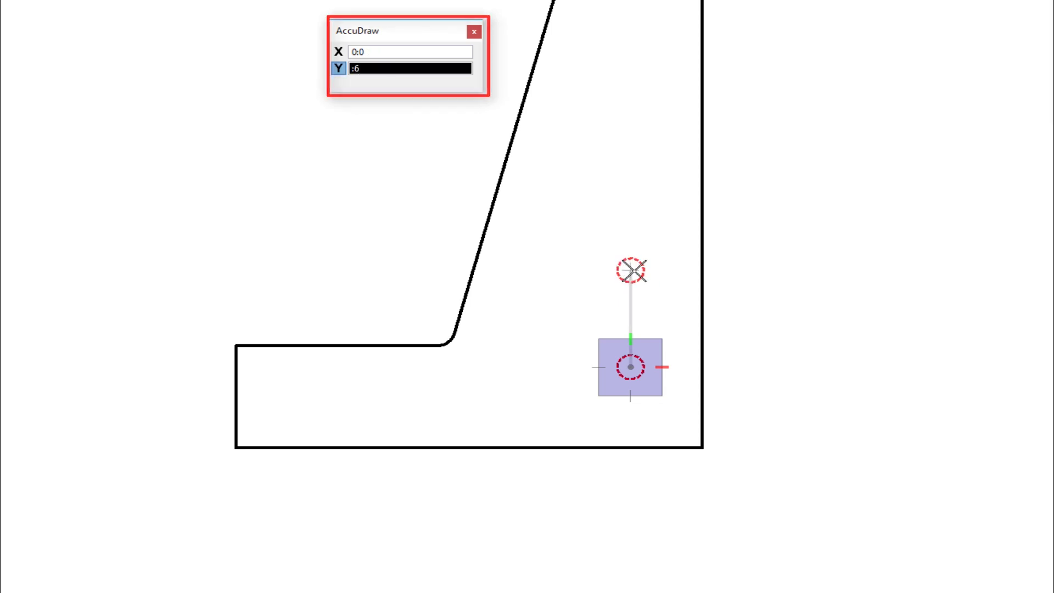
# Step: Place two more rebar circles straight above the first at 6 in spacing, and end circle placement
pyautogui.click(632, 271)
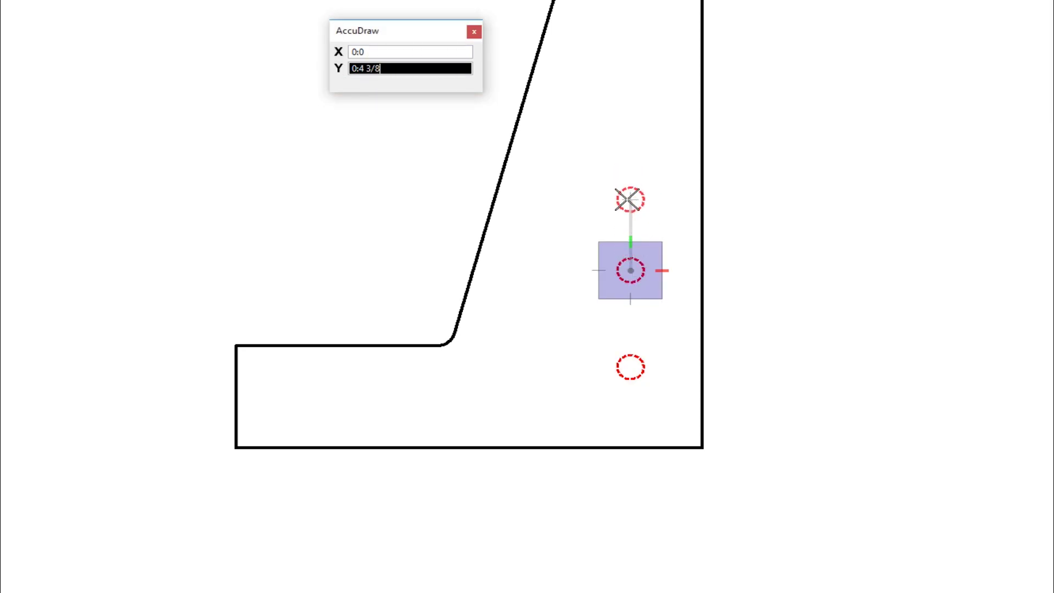
pyautogui.write('6')
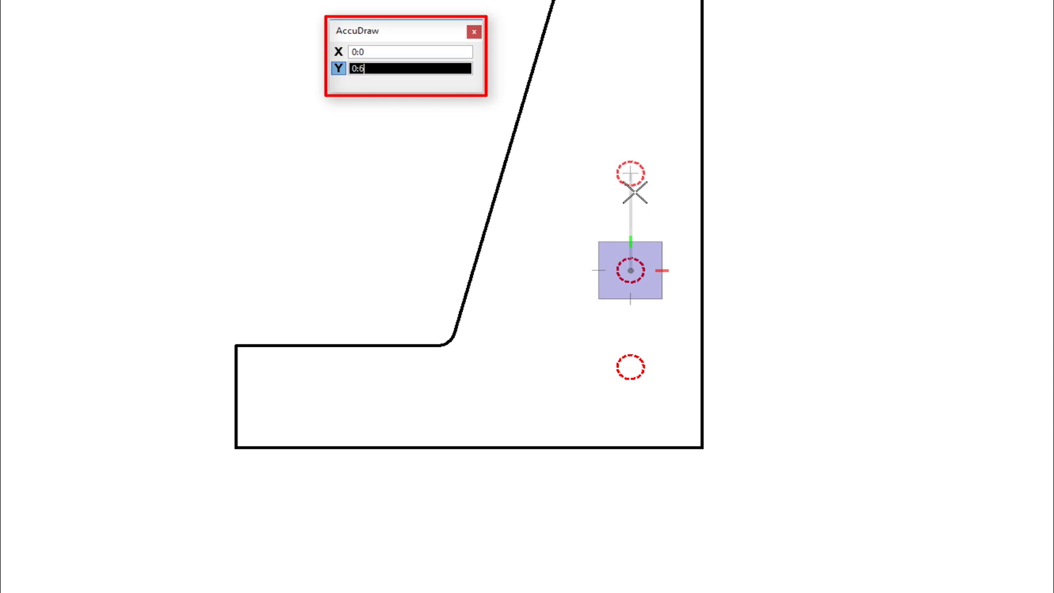
pyautogui.click(632, 190)
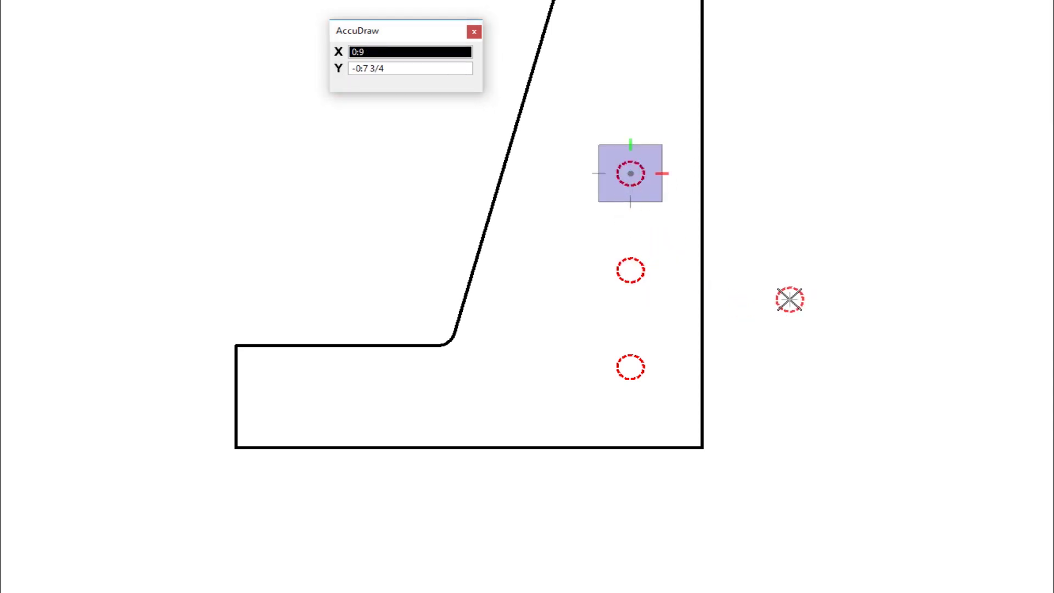
pyautogui.rightClick(773, 299)
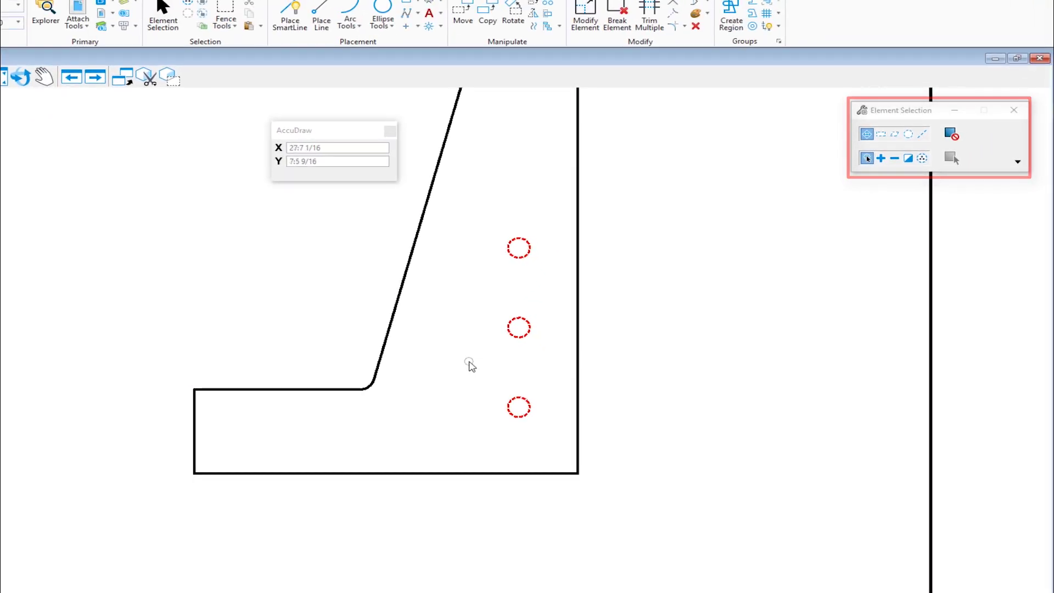
# Step: Check the top rebar circle's level, and turn the _Concrete level off and back on in Level Display
pyautogui.scroll(-2, 471, 364)
pyautogui.moveTo(605, 343); pyautogui.dragTo(510, 372, button='middle')
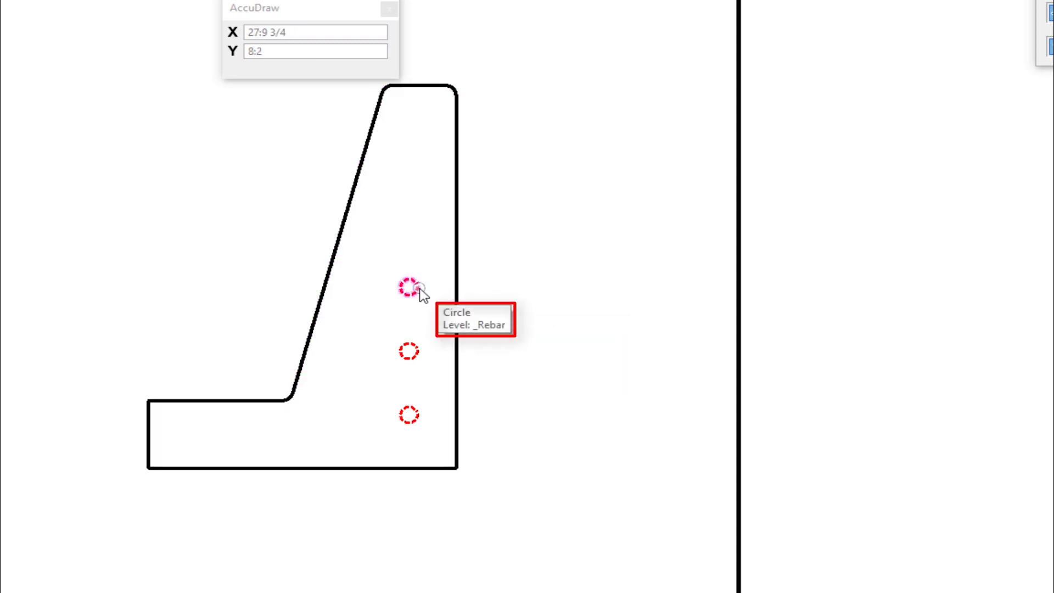
pyautogui.moveTo(530, 308); pyautogui.dragTo(450, 367, button='middle')
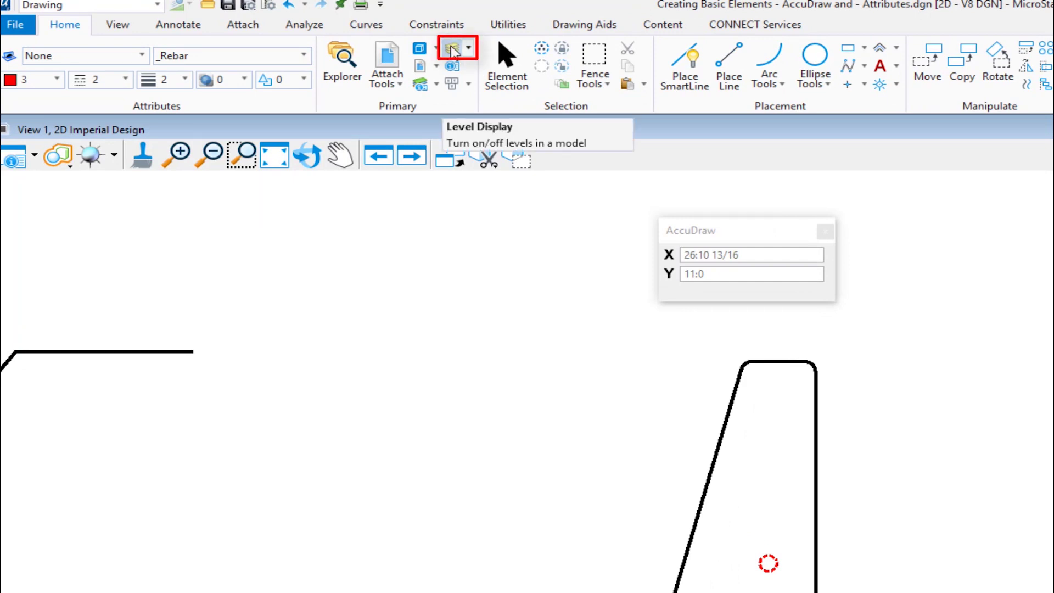
pyautogui.click(453, 50)
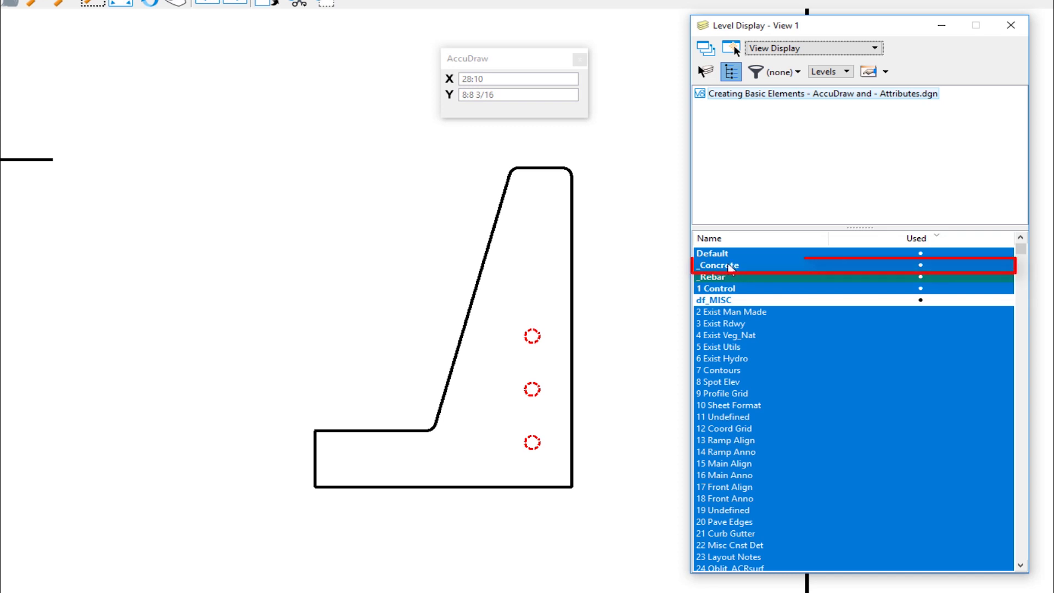
pyautogui.click(730, 264)
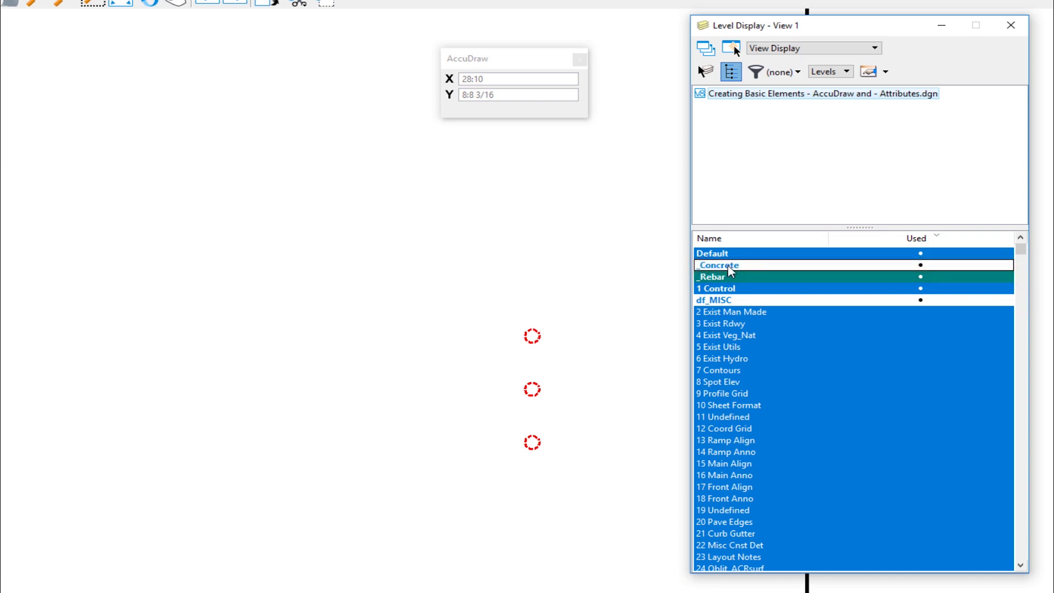
pyautogui.click(726, 266)
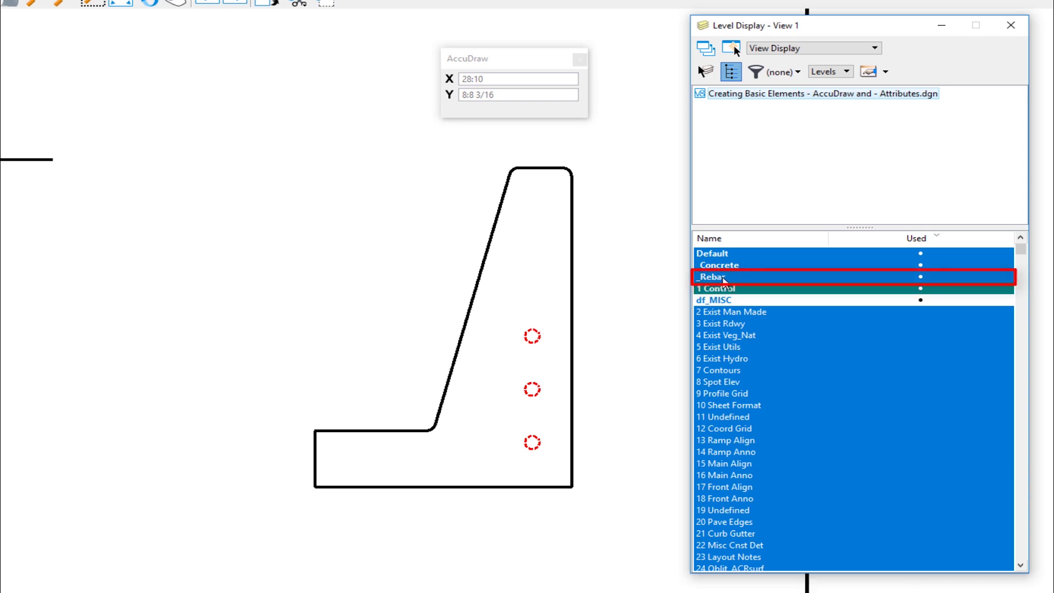
# Step: Turn the _Rebar level off and back on to check which elements it holds, and close Level Display
pyautogui.click(723, 277)
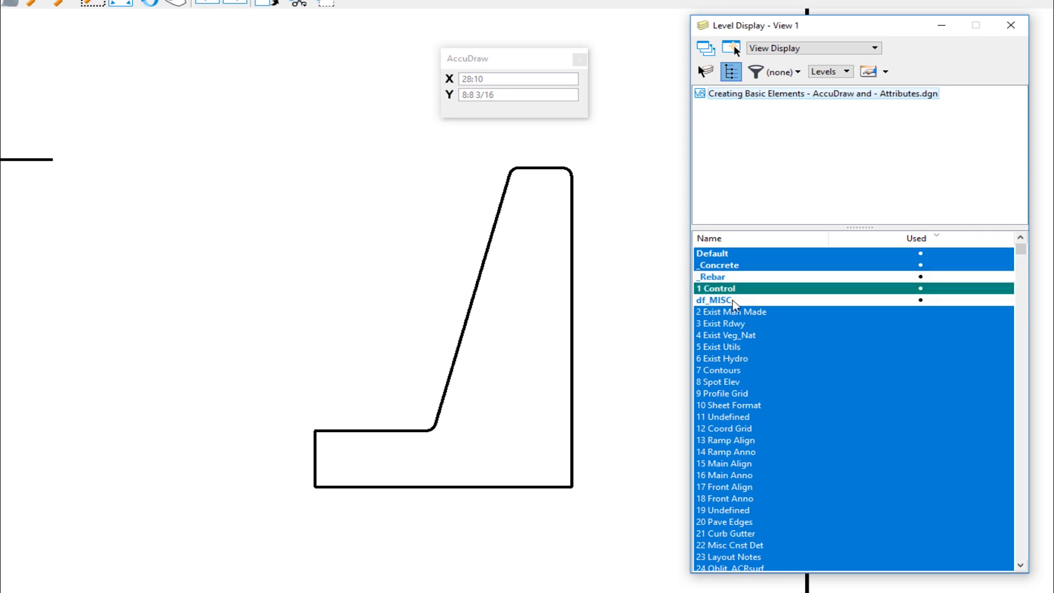
pyautogui.click(717, 278)
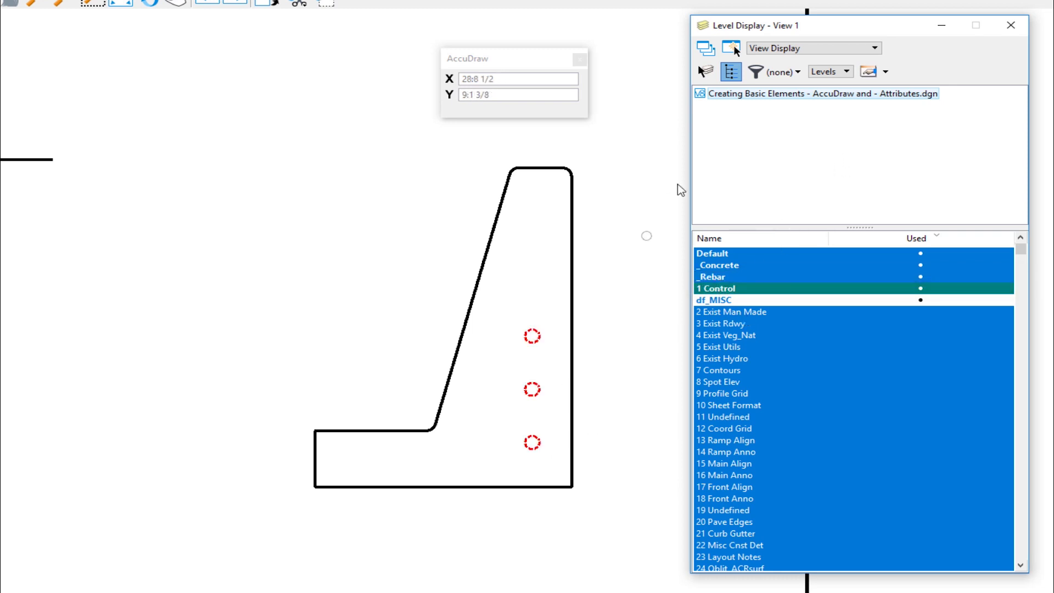
pyautogui.click(1011, 26)
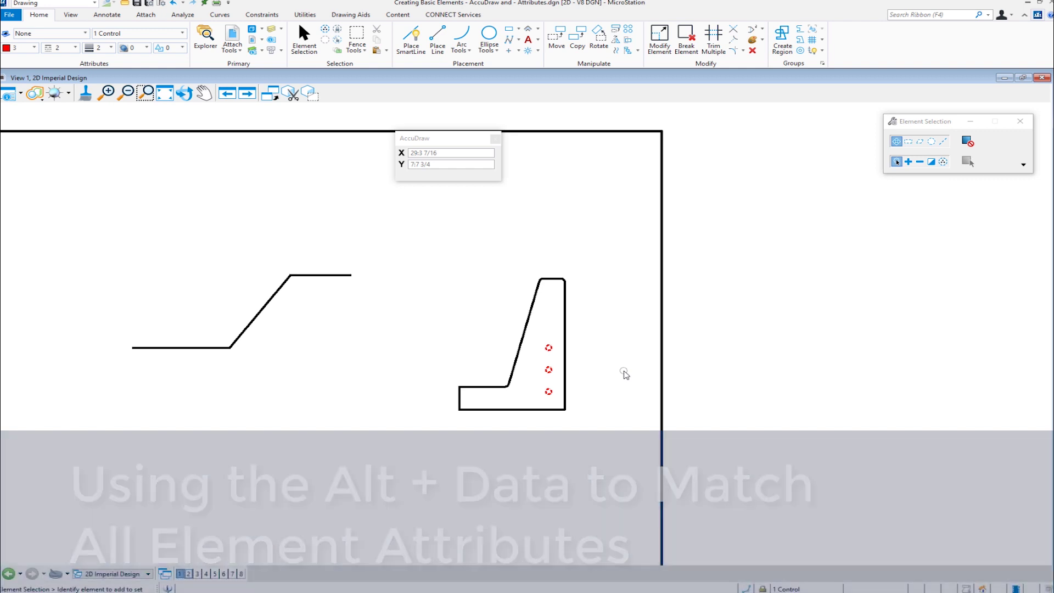
# Step: Start a SmartLine with sharp vertices at the upper-left corner of the wall section's footing, using the current active attributes
pyautogui.scroll(2, 532, 374)
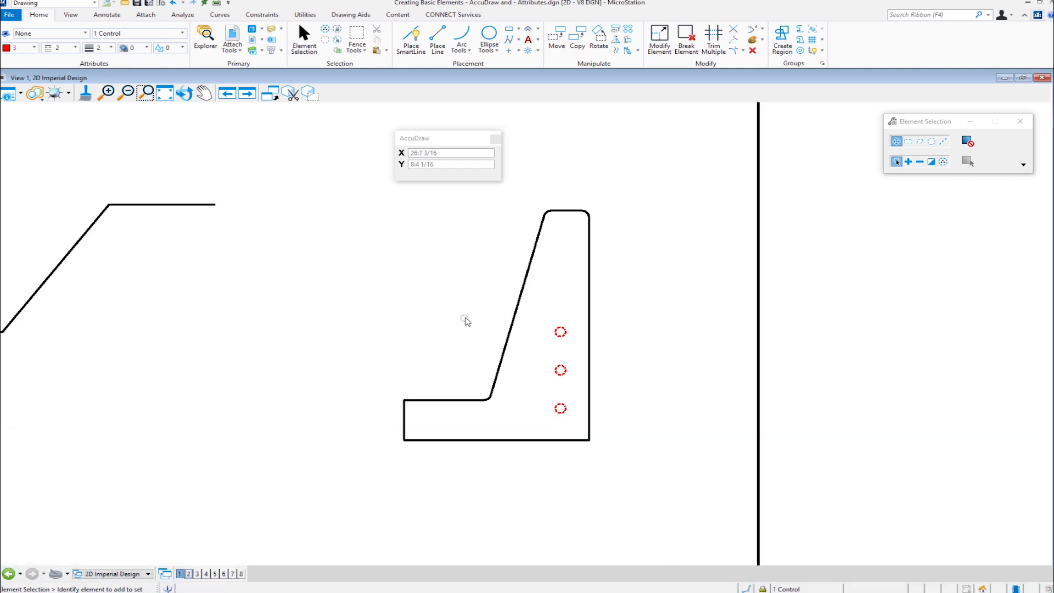
pyautogui.click(415, 57)
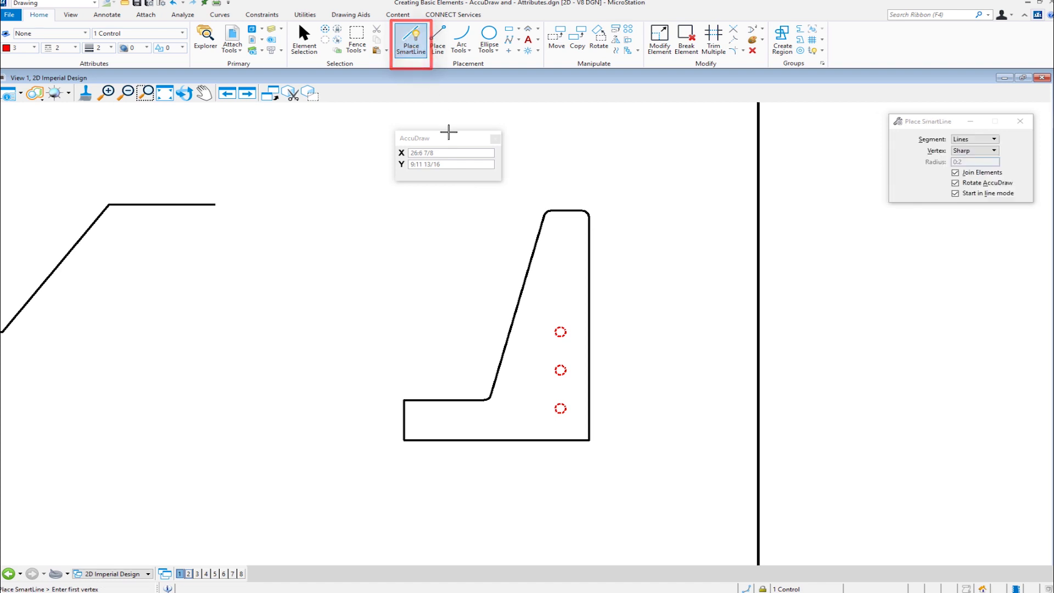
pyautogui.click(406, 397)
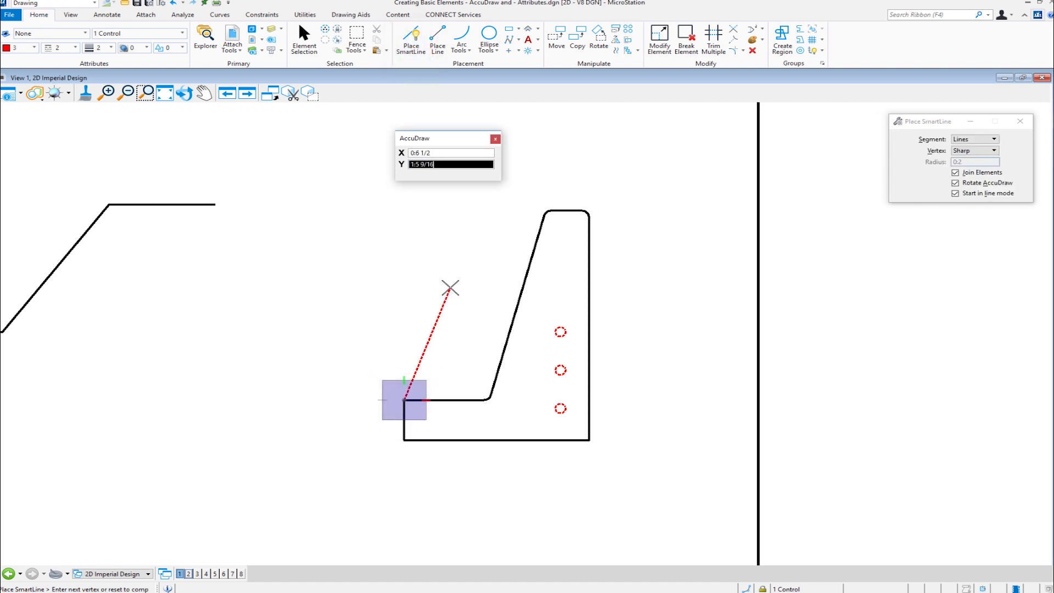